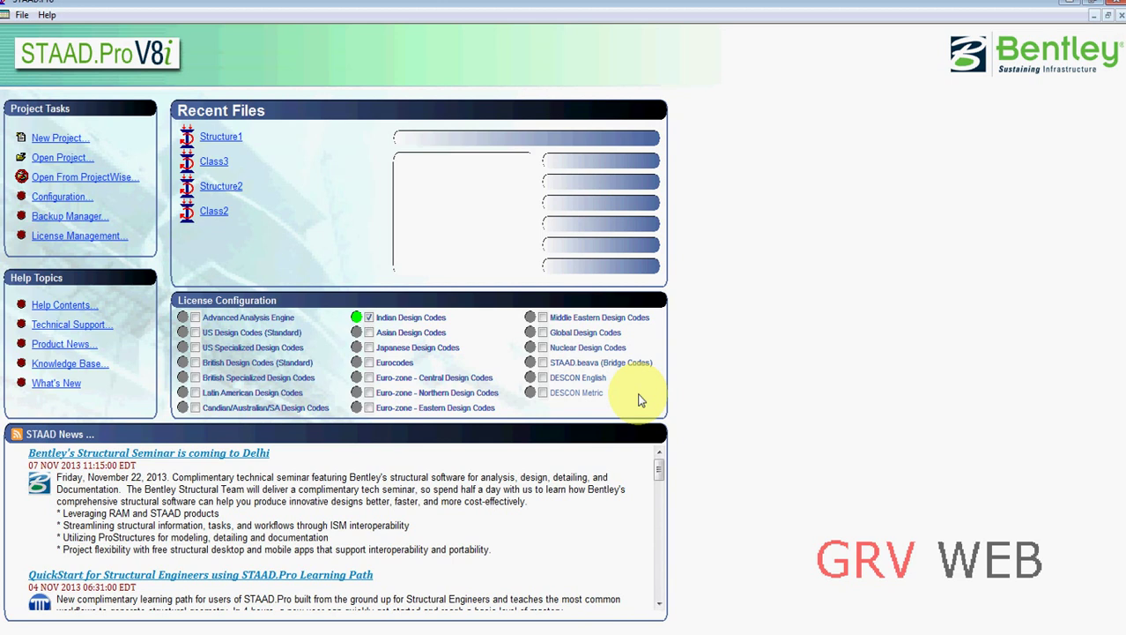
# Look over the hand-drawn beam loading sketch, then return to the STAAD.Pro start page.
pyautogui.click(188, 631)
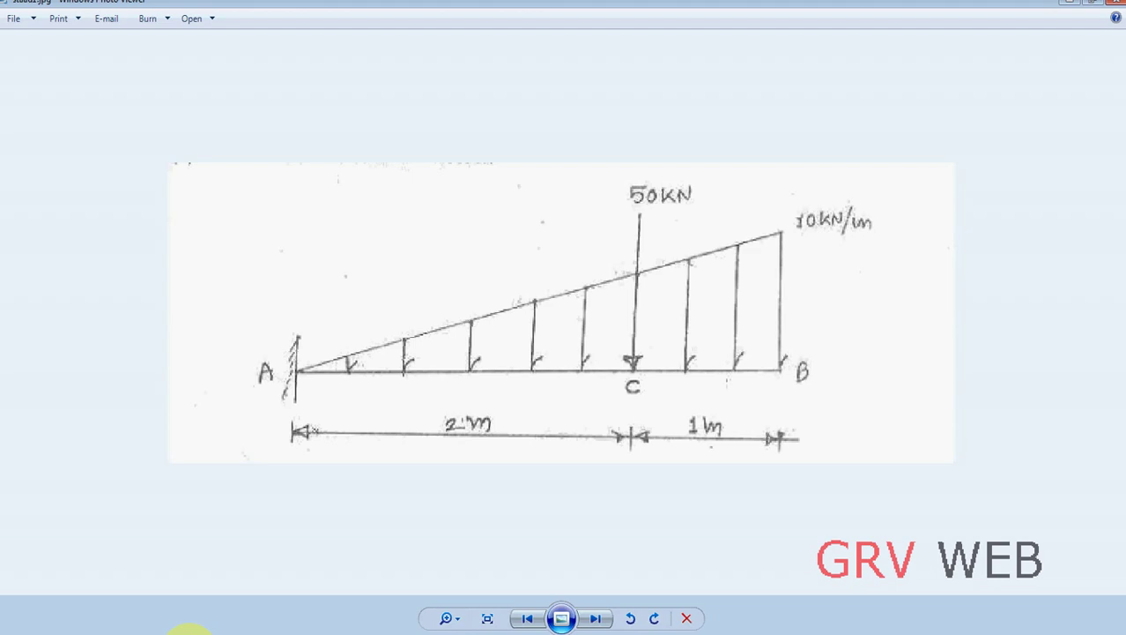
pyautogui.click(222, 631)
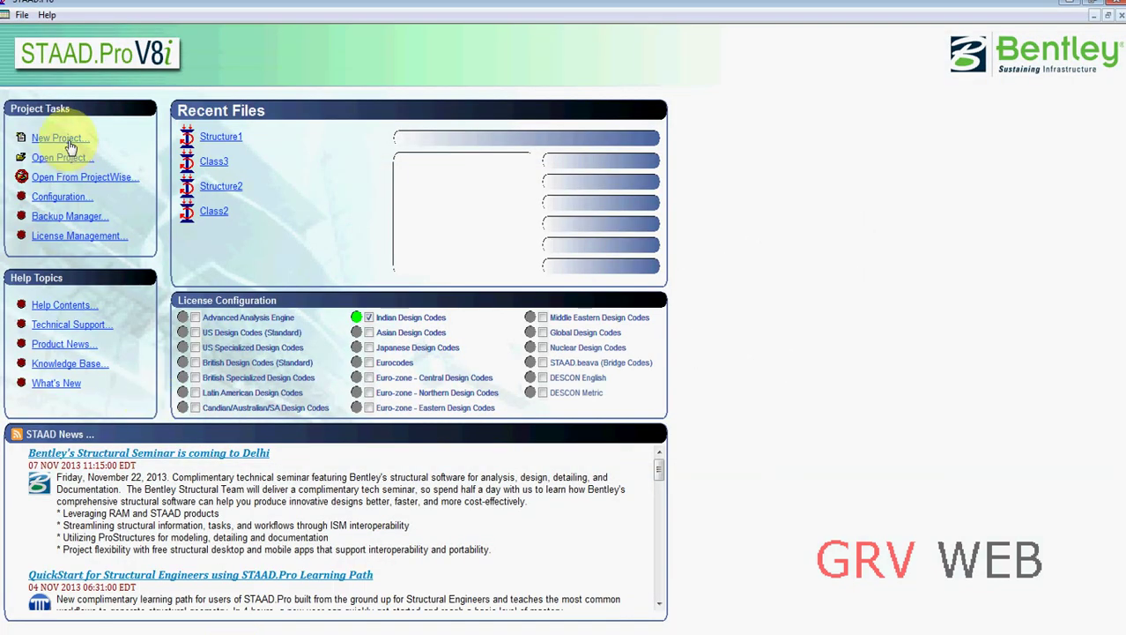
# Start a new project with a Plane structure type.
pyautogui.click(68, 141)
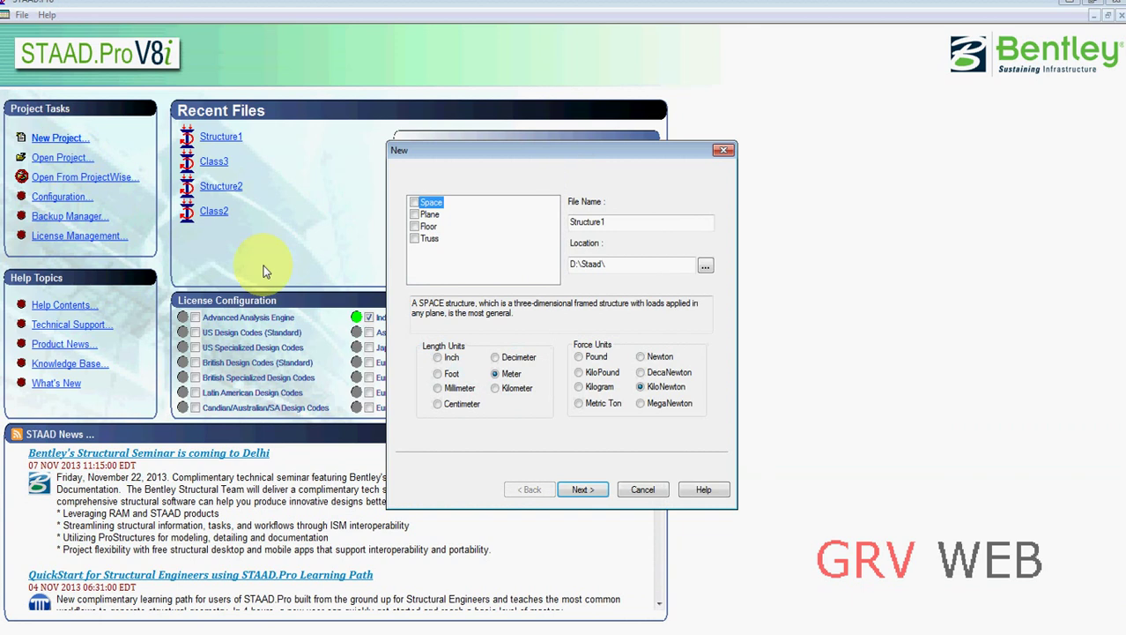
pyautogui.click(416, 216)
pyautogui.click(583, 487)
pyautogui.click(603, 490)
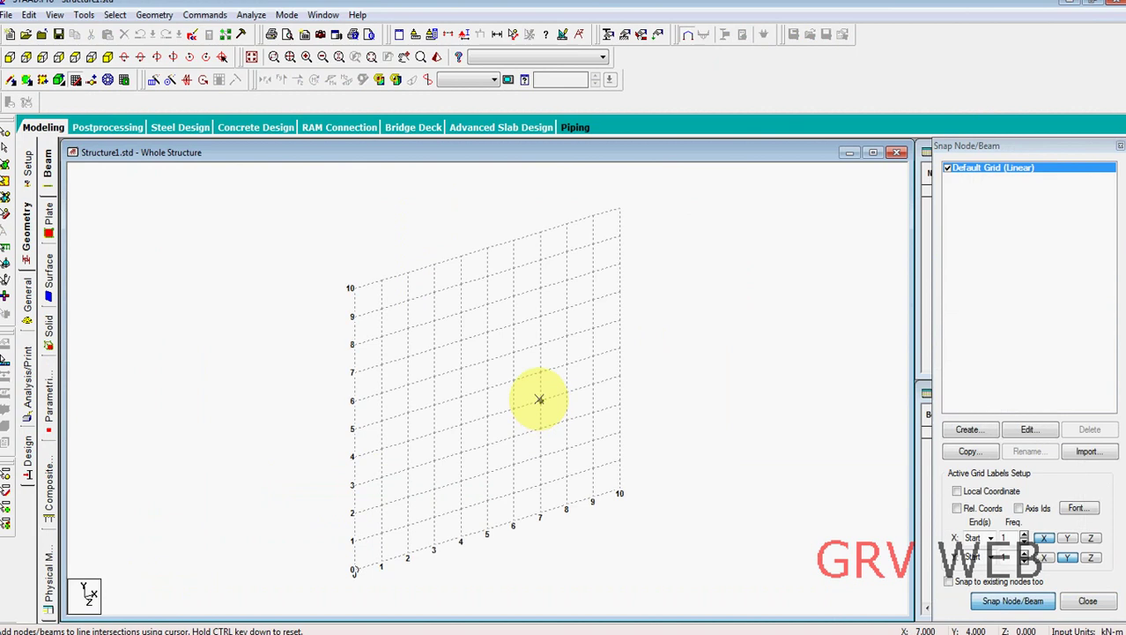
# Snap a beam from grid point (0,0) to (3,0), select it and close the snap grid.
pyautogui.click(353, 569)
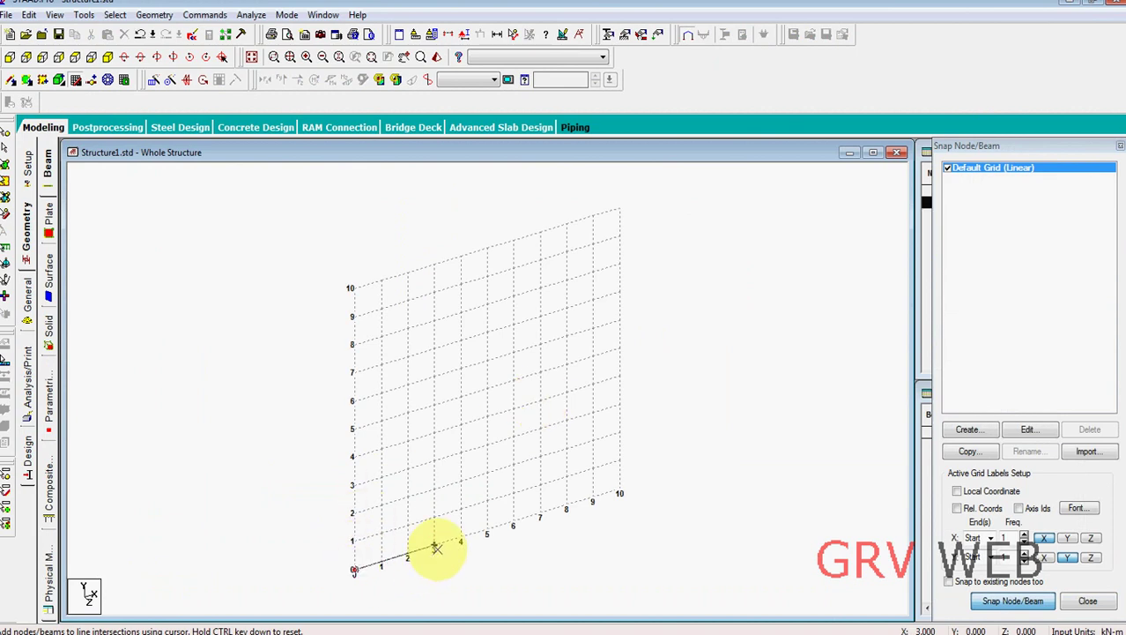
pyautogui.click(435, 547)
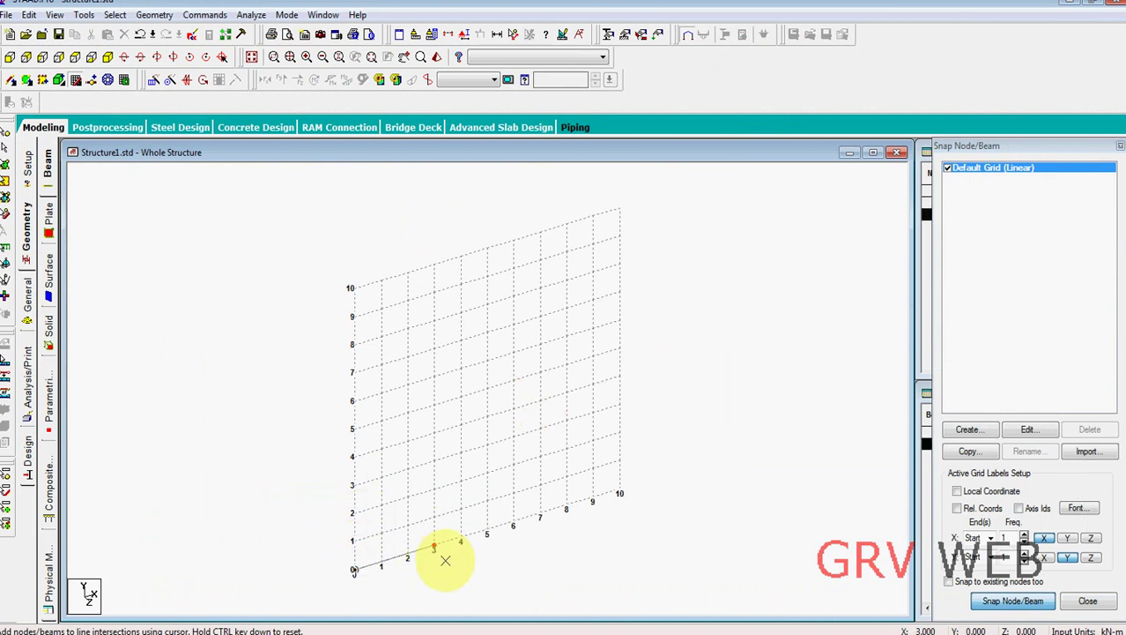
pyautogui.click(10, 56)
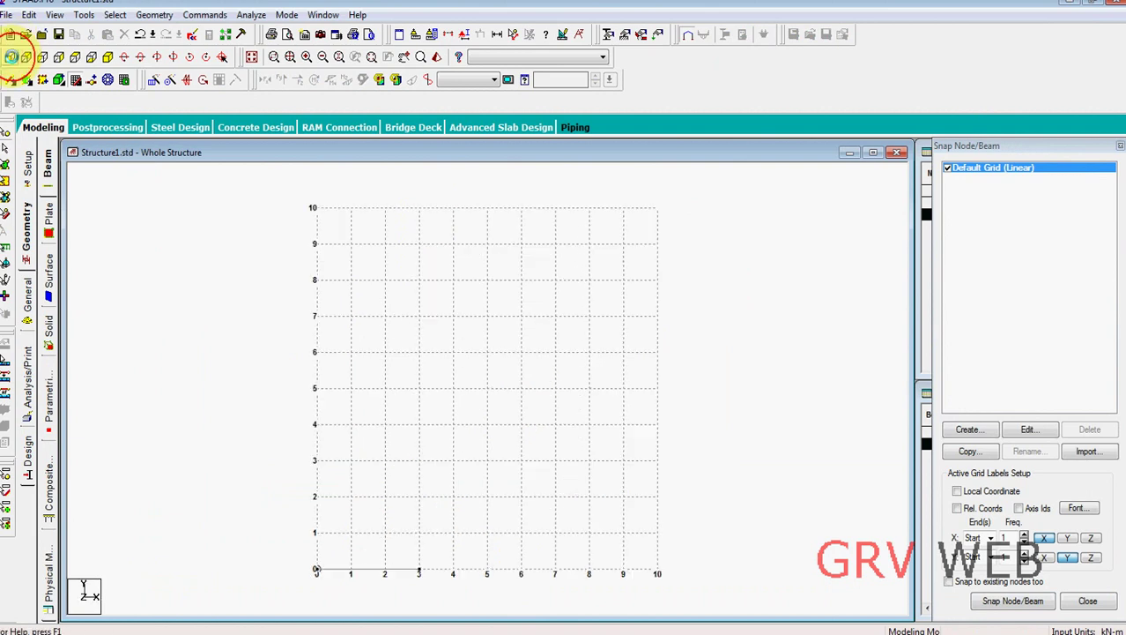
pyautogui.click(125, 80)
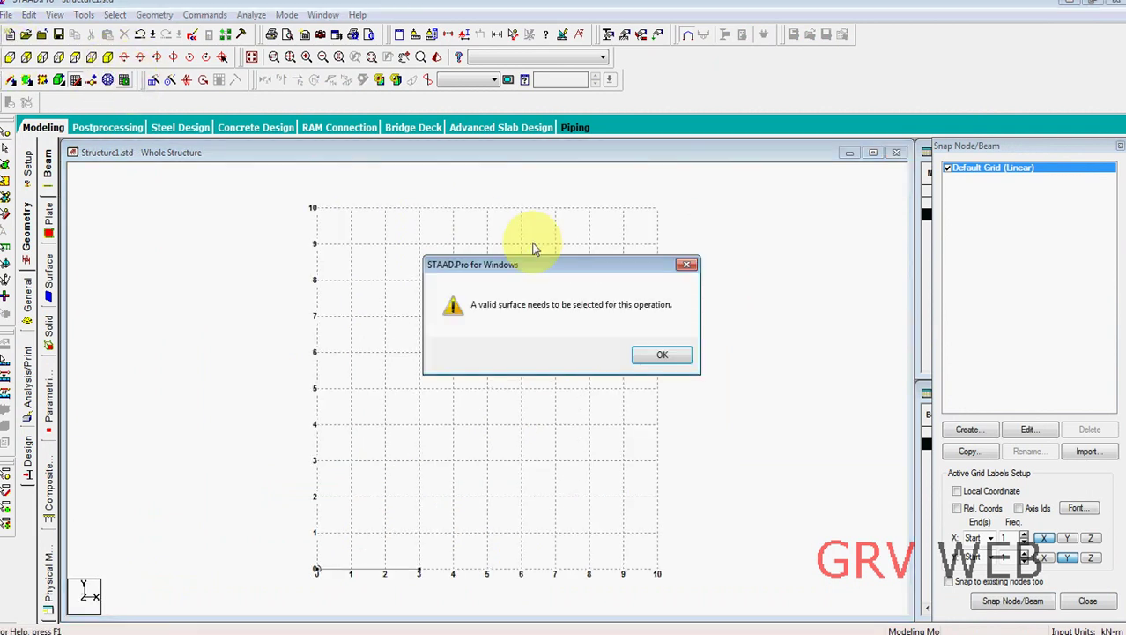
pyautogui.click(662, 355)
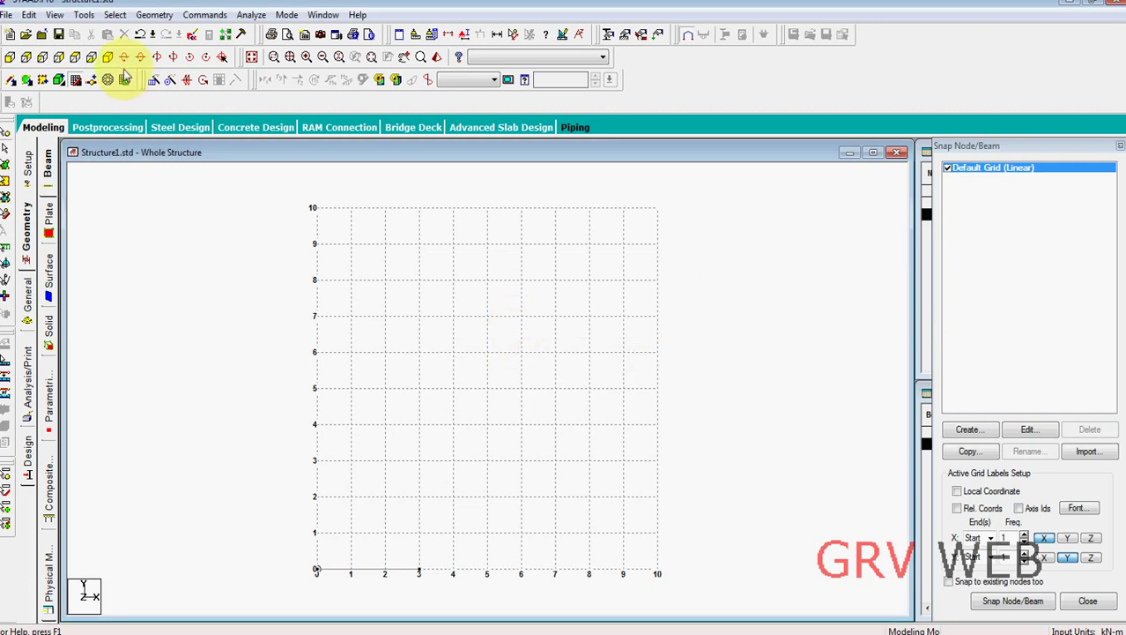
pyautogui.click(124, 80)
pyautogui.click(662, 354)
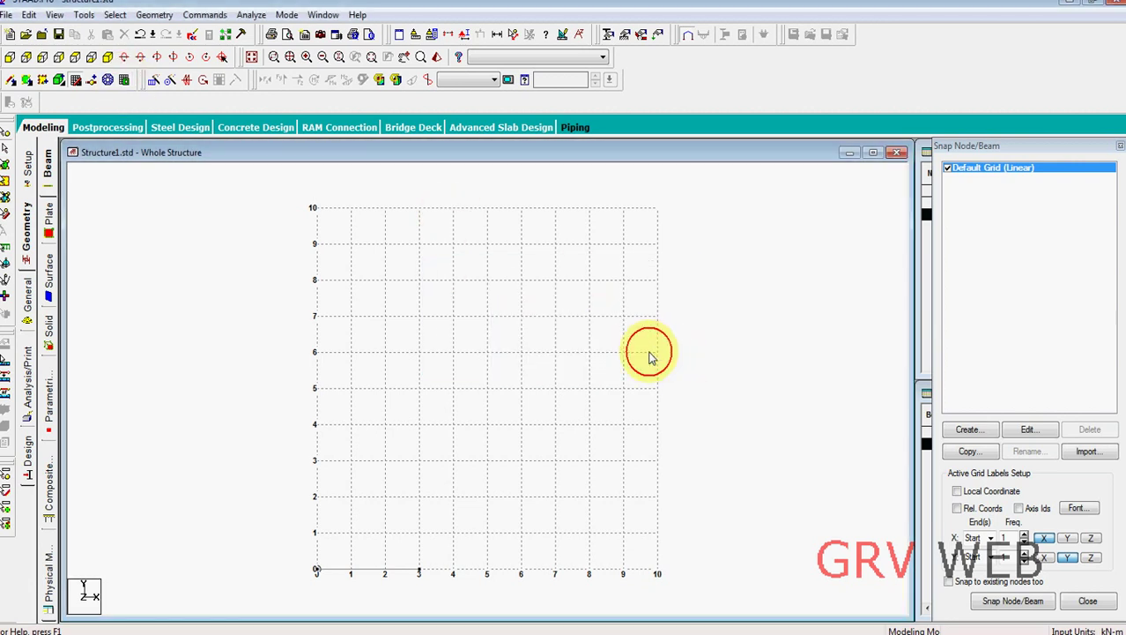
pyautogui.click(125, 80)
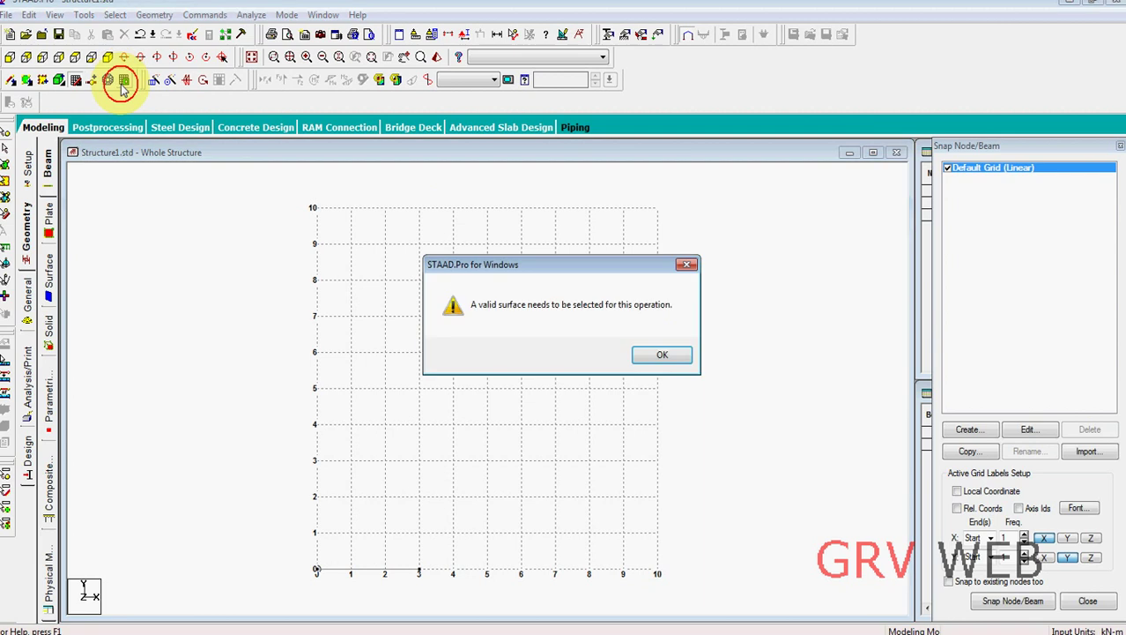
pyautogui.click(662, 354)
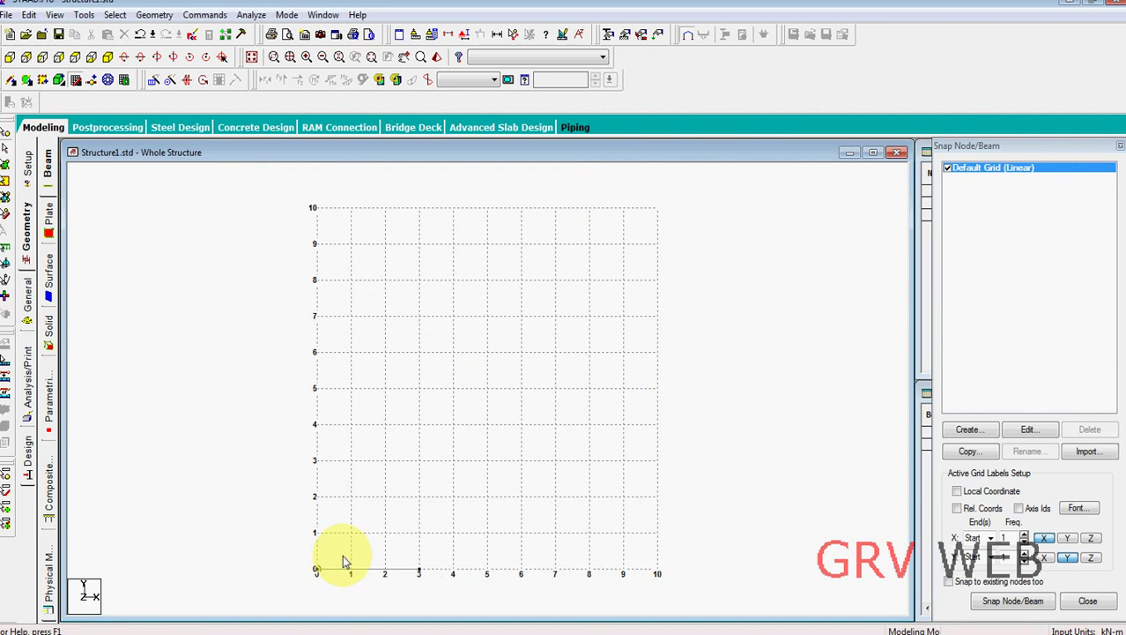
pyautogui.click(368, 573)
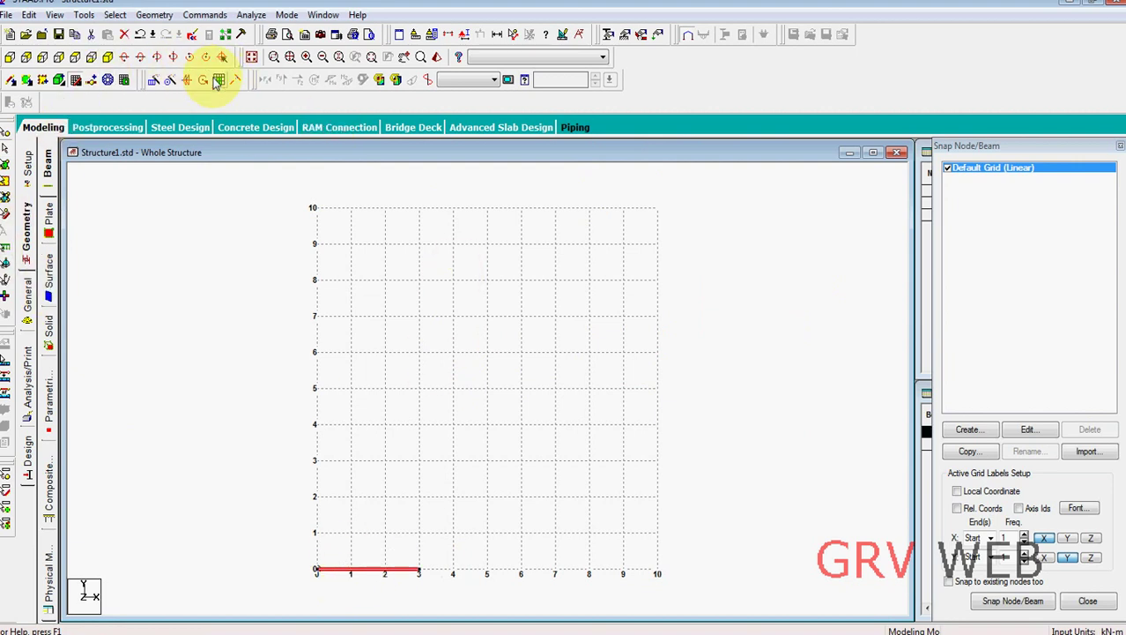
pyautogui.click(76, 79)
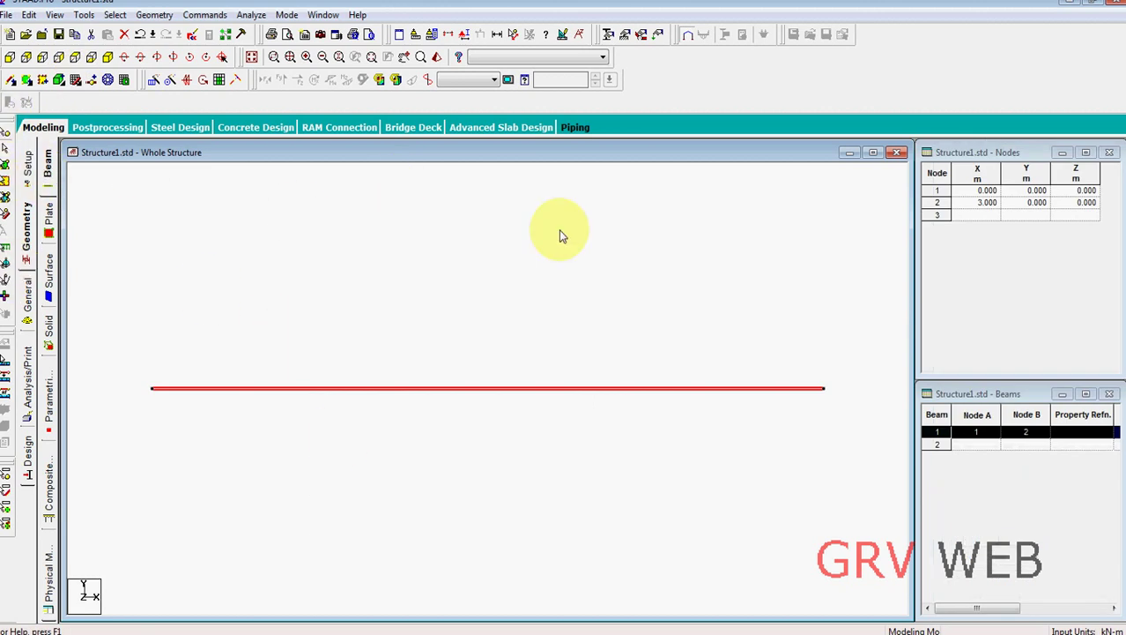
# Define a Rect 0.40x0.30 section (YD 0.4, ZD 0.3) and assign it to beam 1.
pyautogui.click(27, 295)
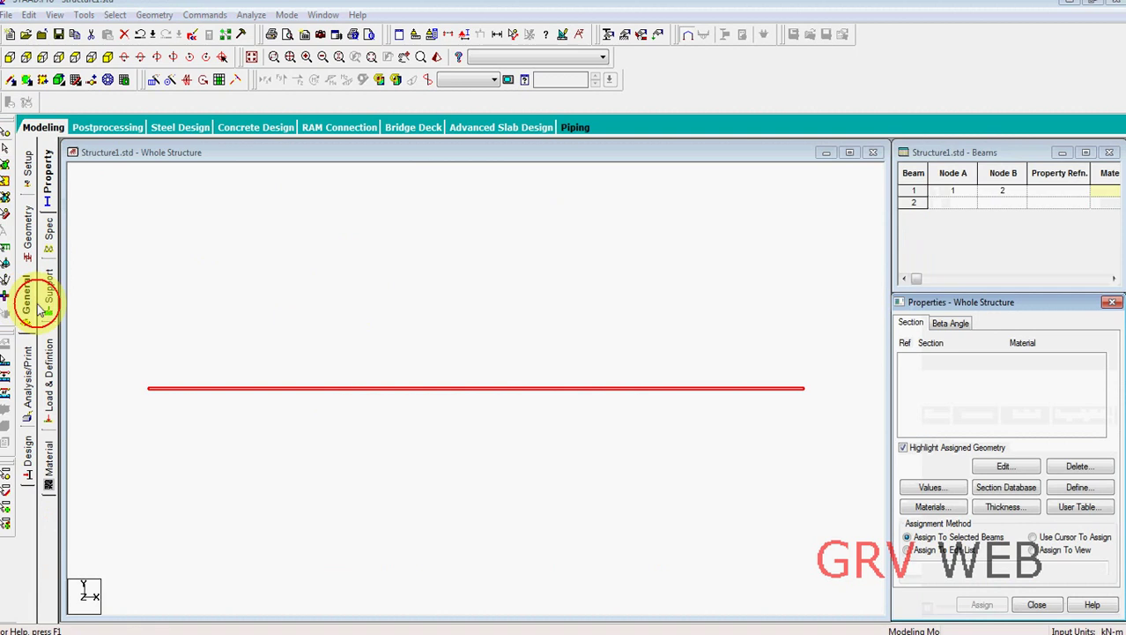
pyautogui.click(1077, 487)
pyautogui.click(359, 202)
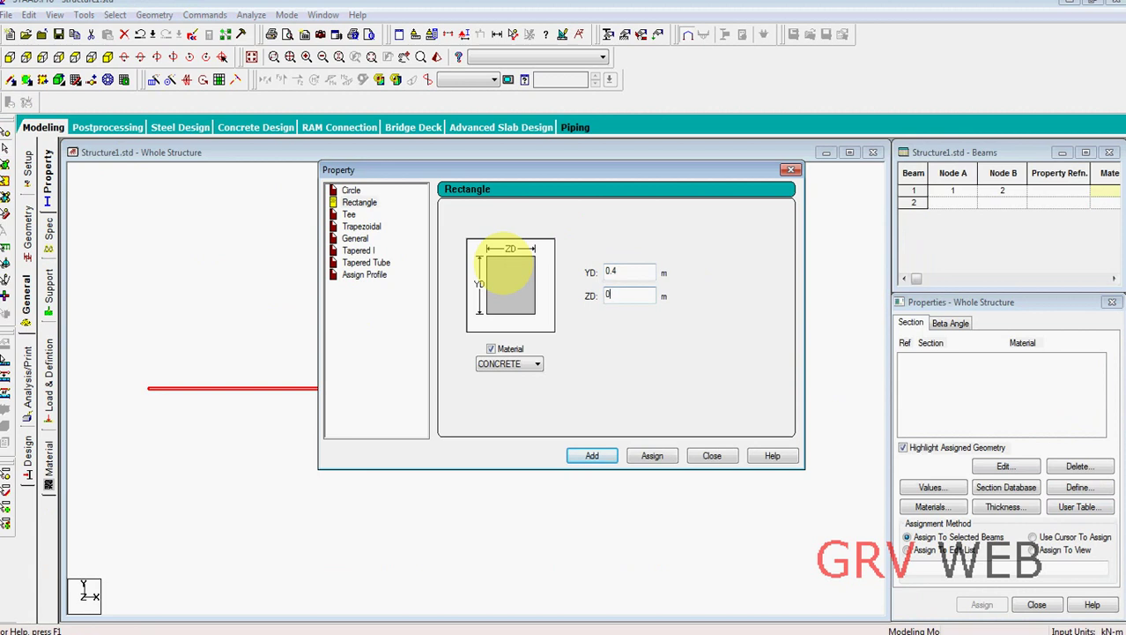
pyautogui.click(590, 455)
pyautogui.click(712, 456)
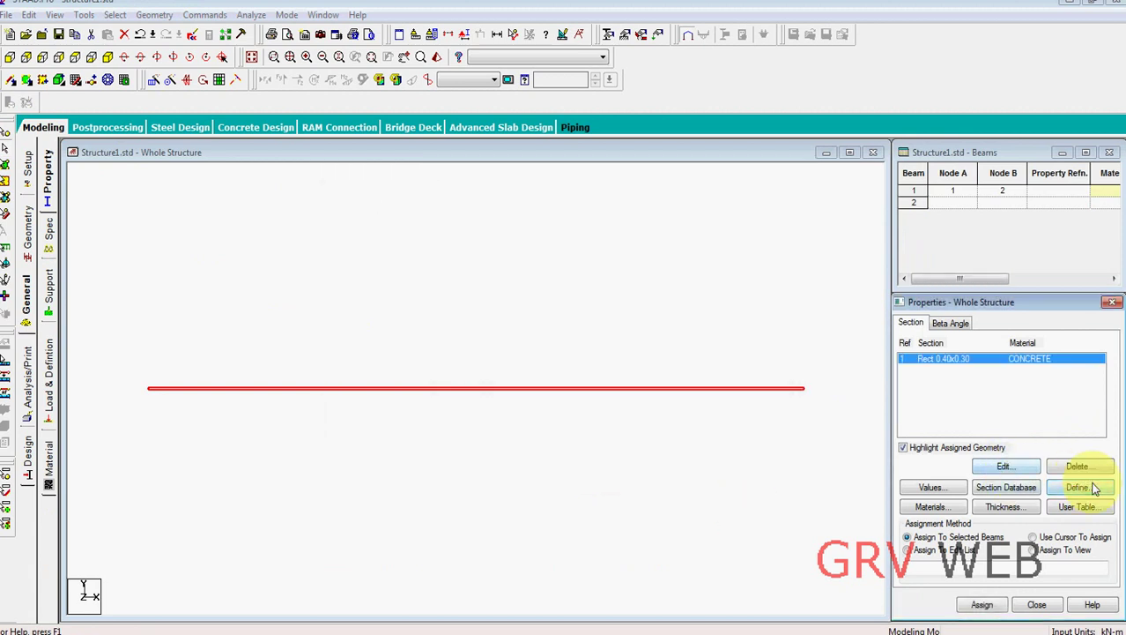
pyautogui.click(982, 604)
pyautogui.click(1020, 497)
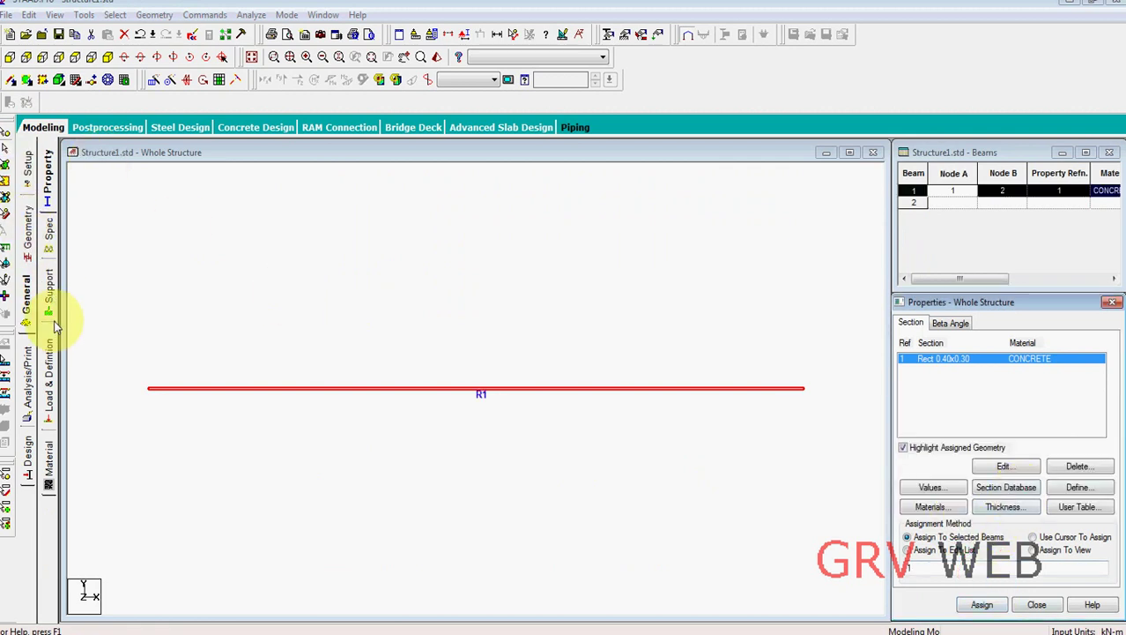
# Create fixed support S2, assign it to node 1, and preview the 3D rendered view.
pyautogui.click(50, 282)
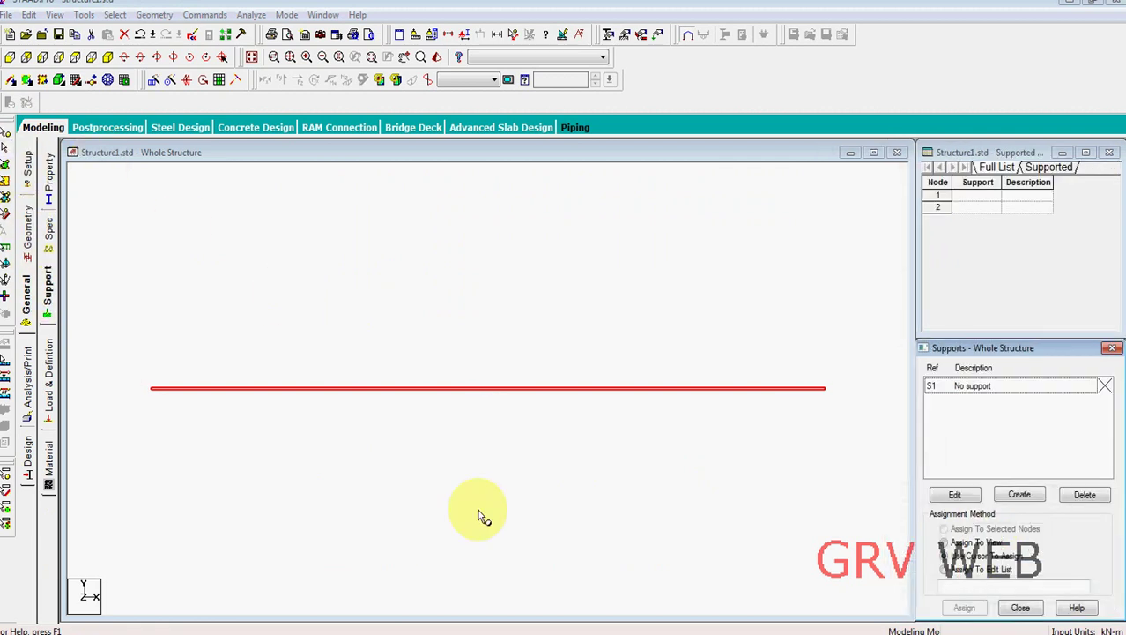
pyautogui.click(1021, 493)
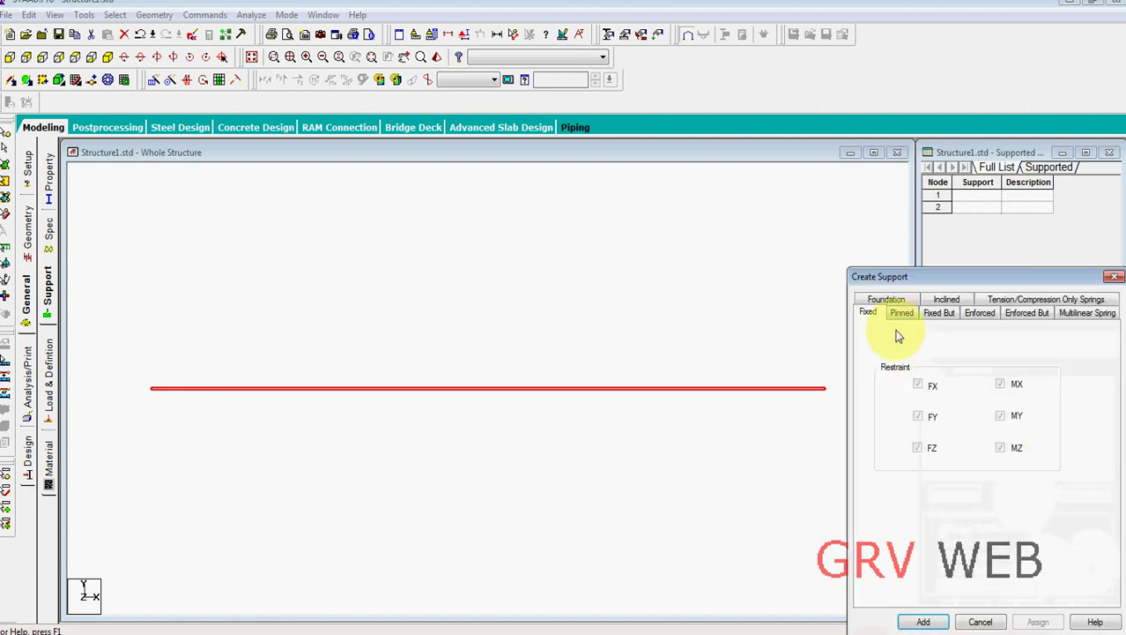
pyautogui.click(923, 621)
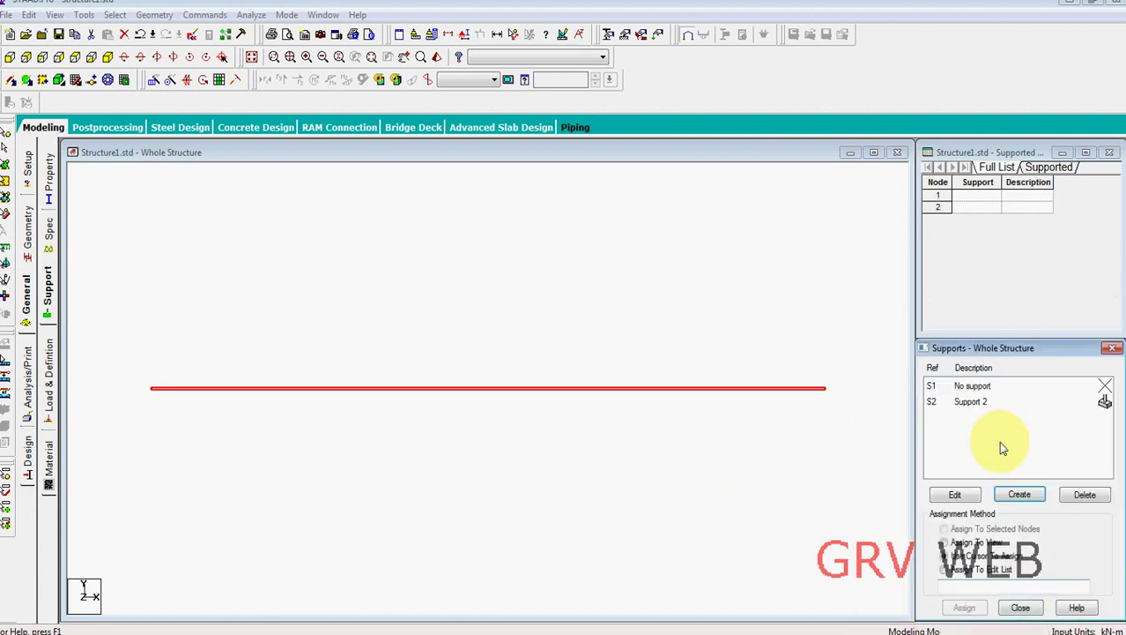
pyautogui.click(971, 402)
pyautogui.click(966, 607)
pyautogui.click(153, 391)
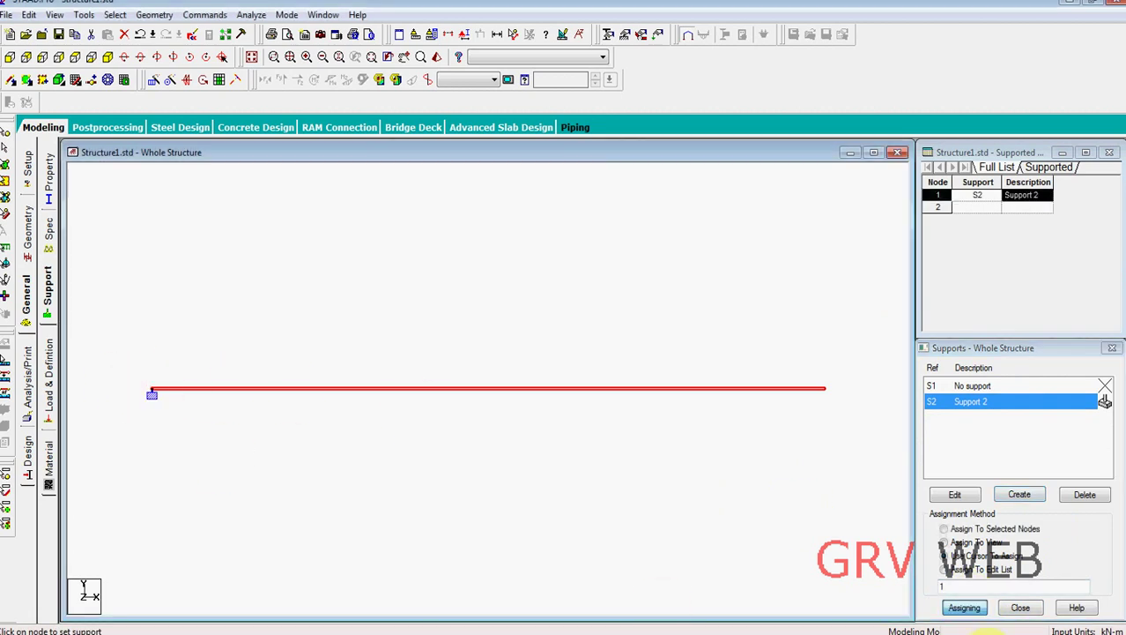
pyautogui.click(1021, 607)
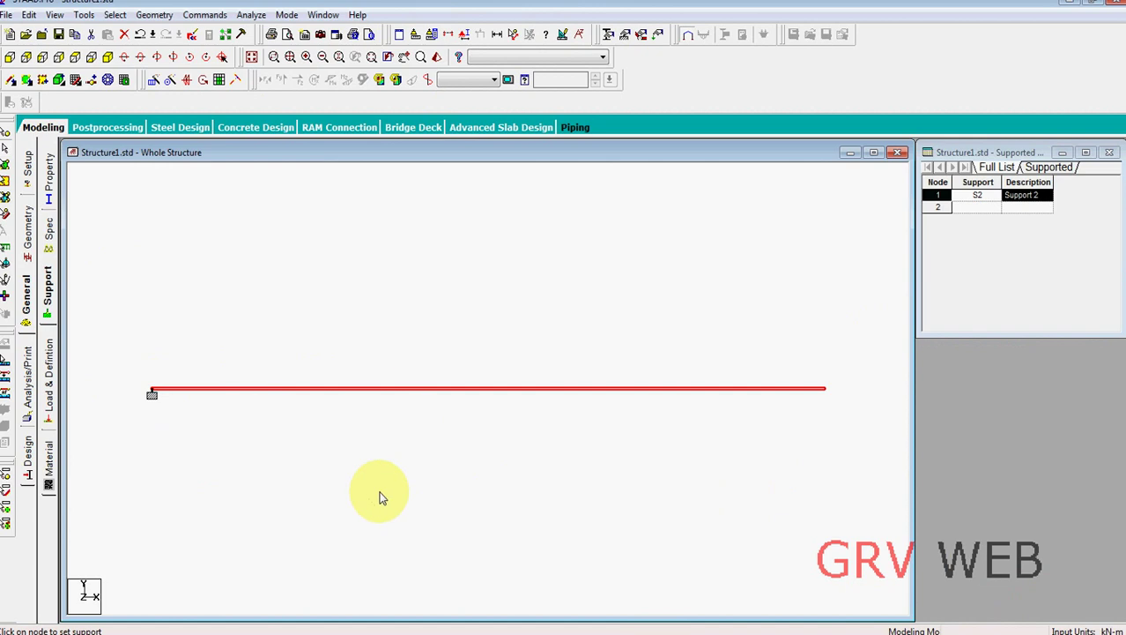
pyautogui.click(436, 59)
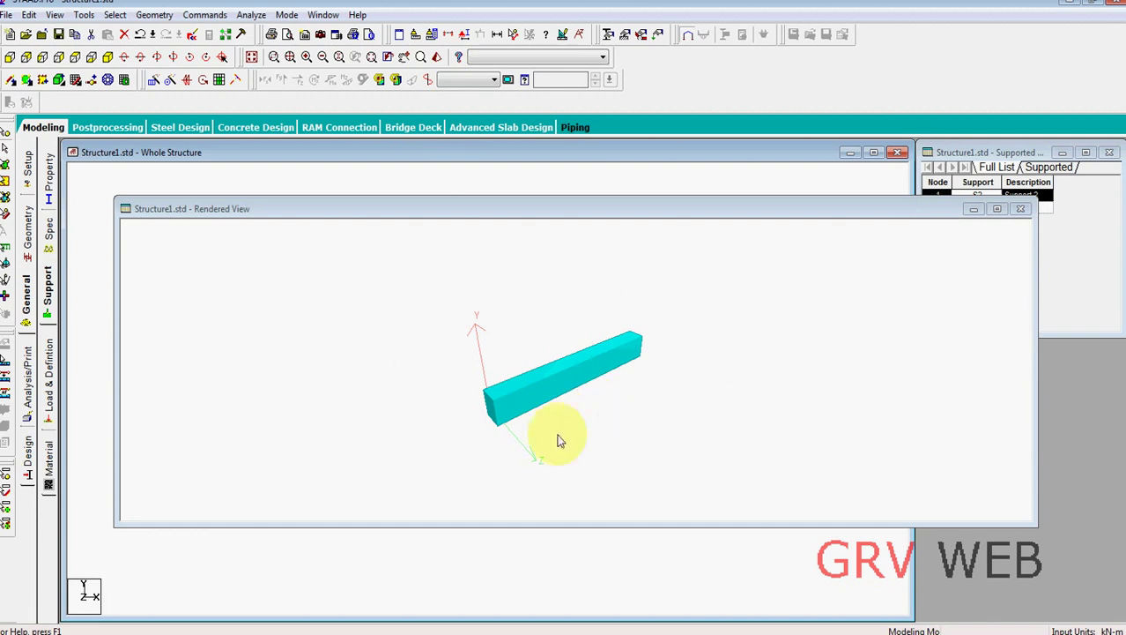
pyautogui.click(1021, 209)
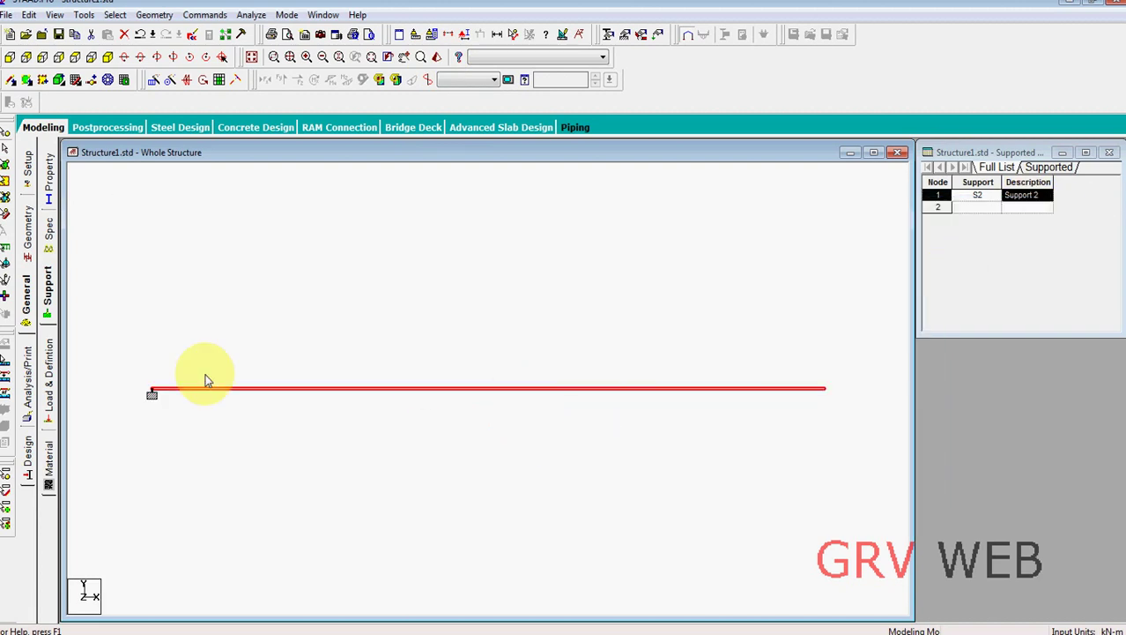
# Create the primary load case LOAD CASE 1.
pyautogui.click(48, 369)
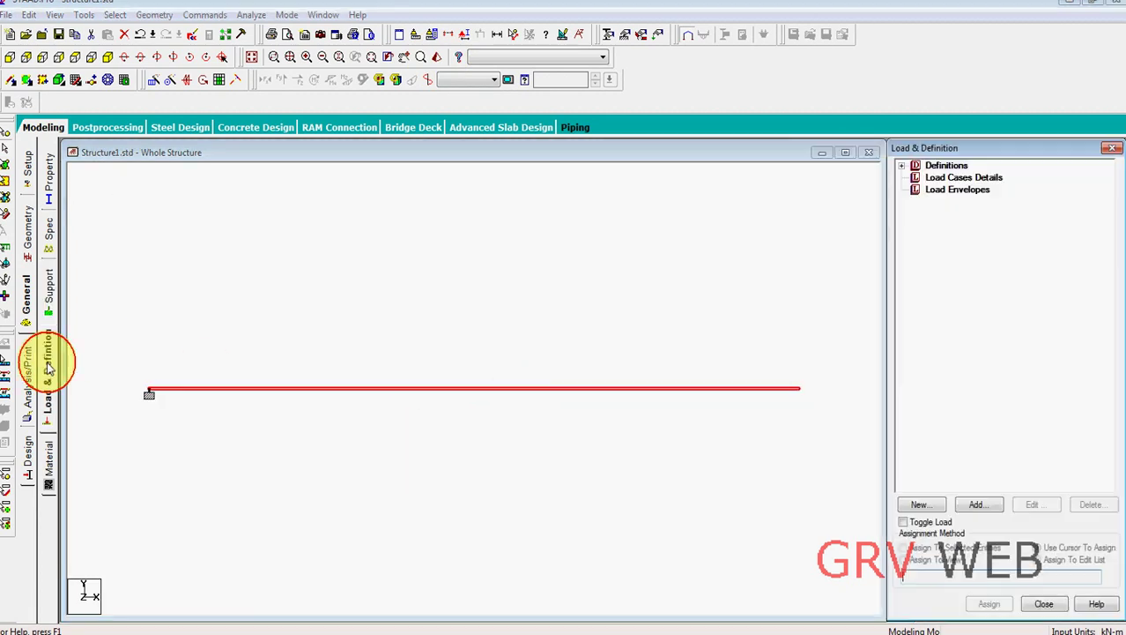
pyautogui.click(938, 178)
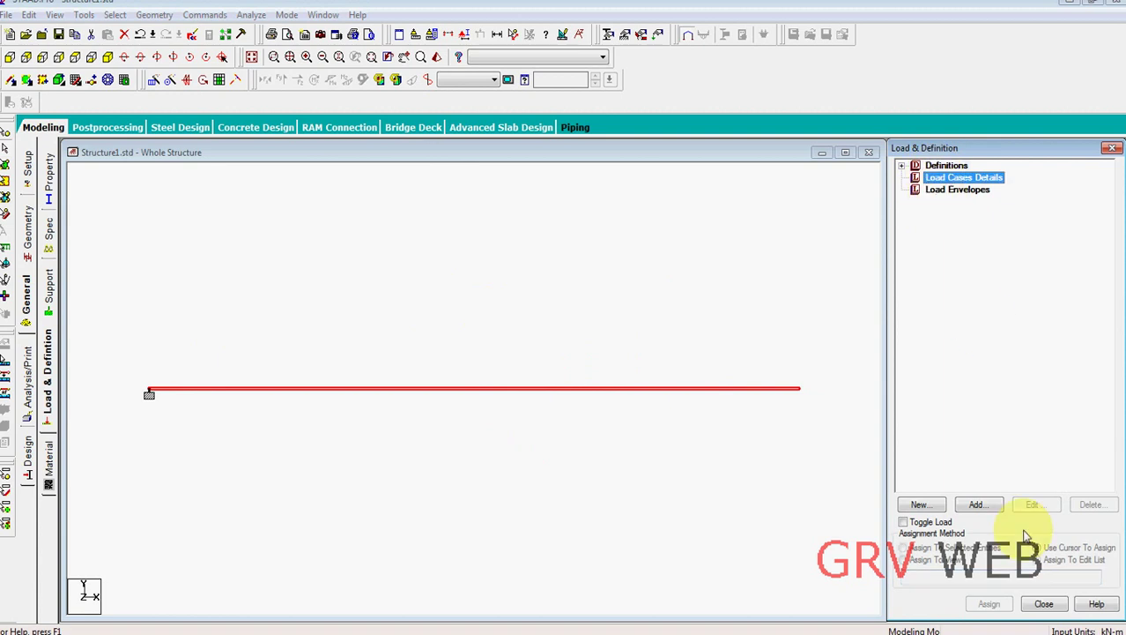
pyautogui.click(979, 505)
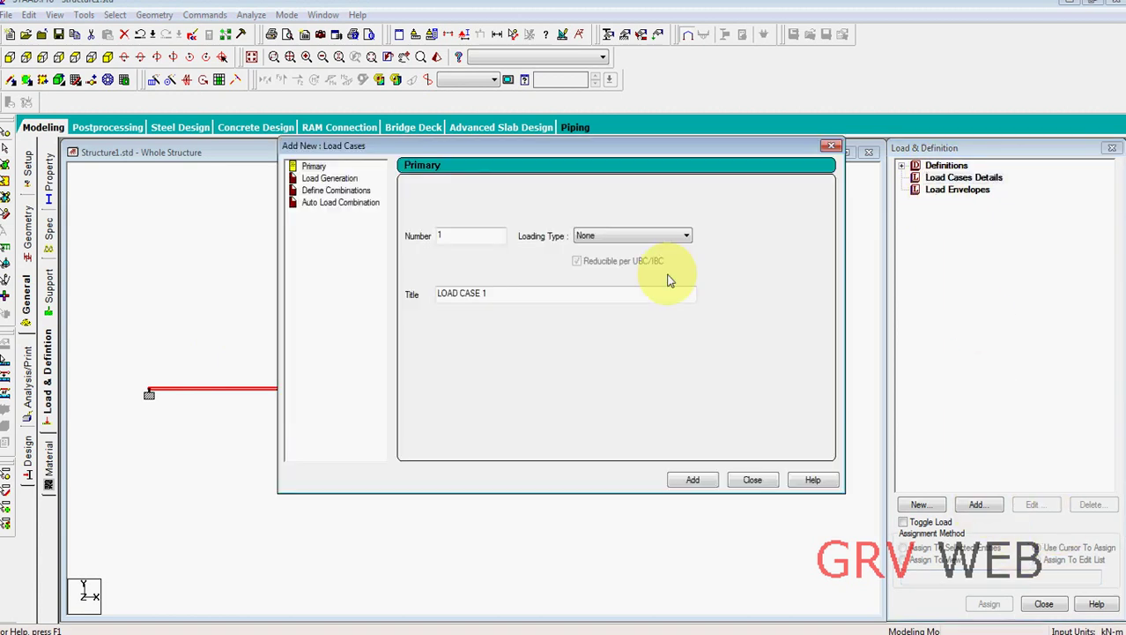
pyautogui.click(693, 479)
pyautogui.click(752, 479)
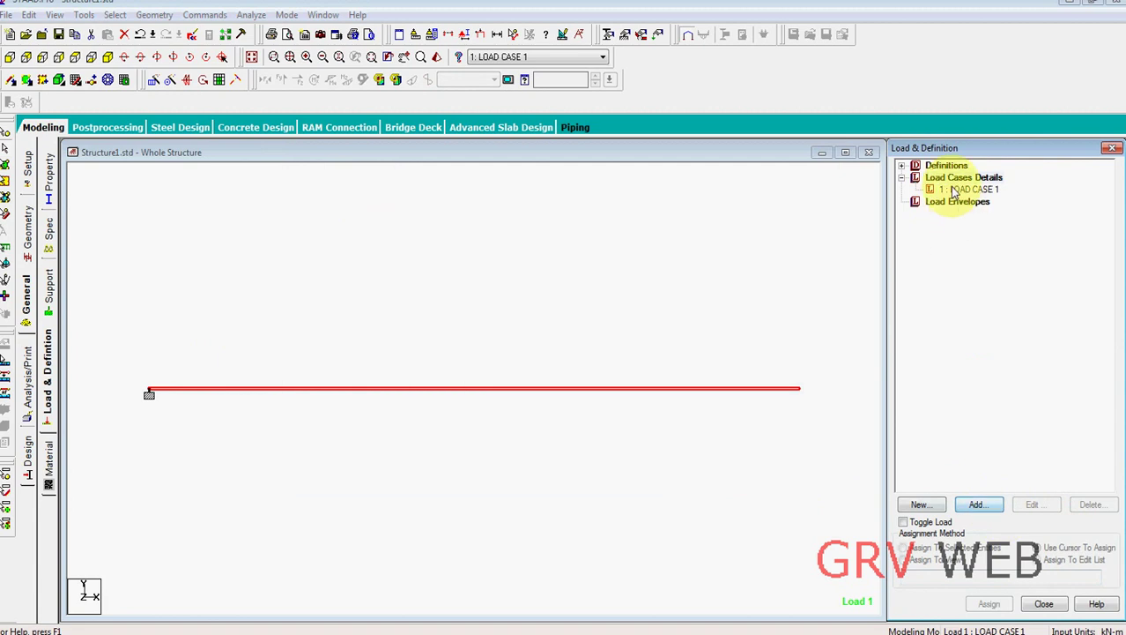
# Add self-weight in Y with factor -1 to load case 1.
pyautogui.click(962, 188)
pyautogui.click(991, 509)
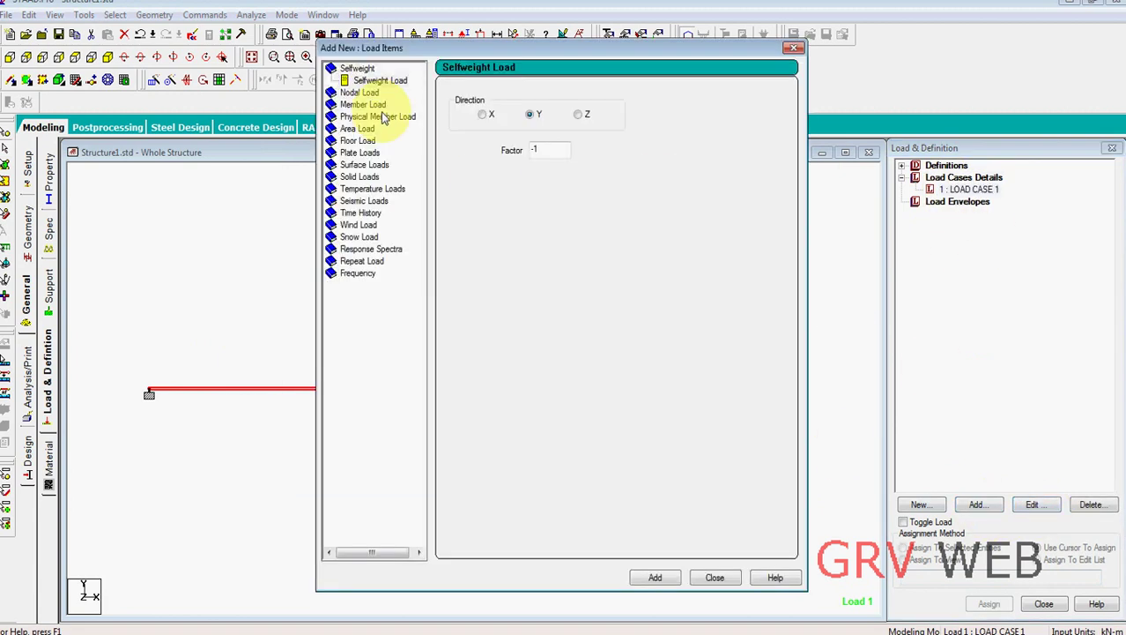
pyautogui.click(655, 577)
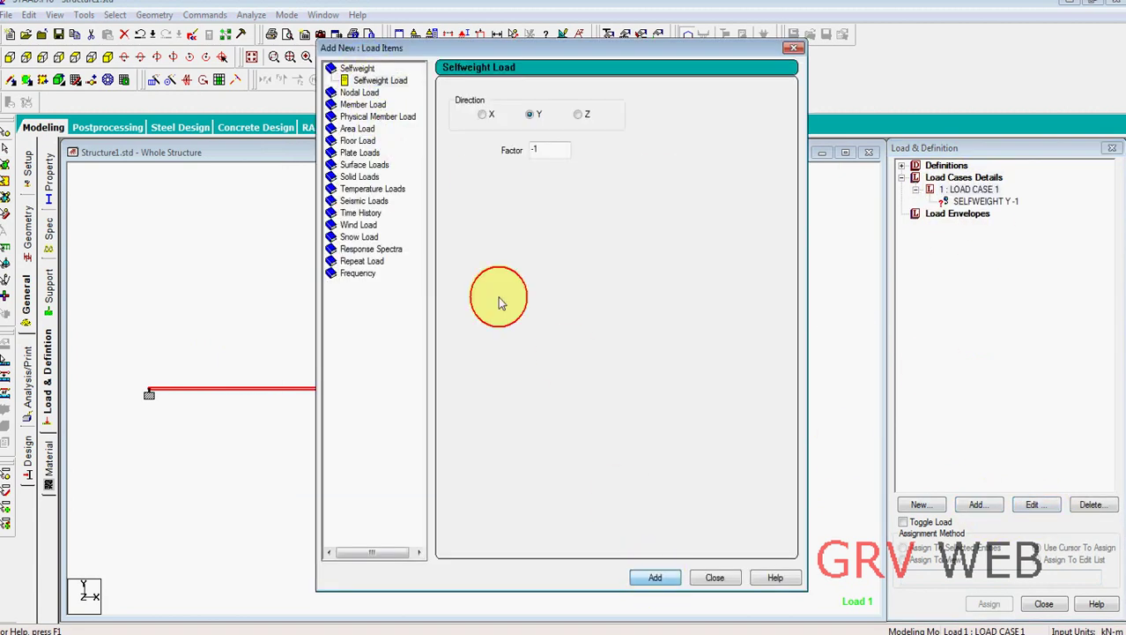
# Add a -50 kN concentrated member force at d1 = 2 m.
pyautogui.click(363, 104)
pyautogui.click(374, 129)
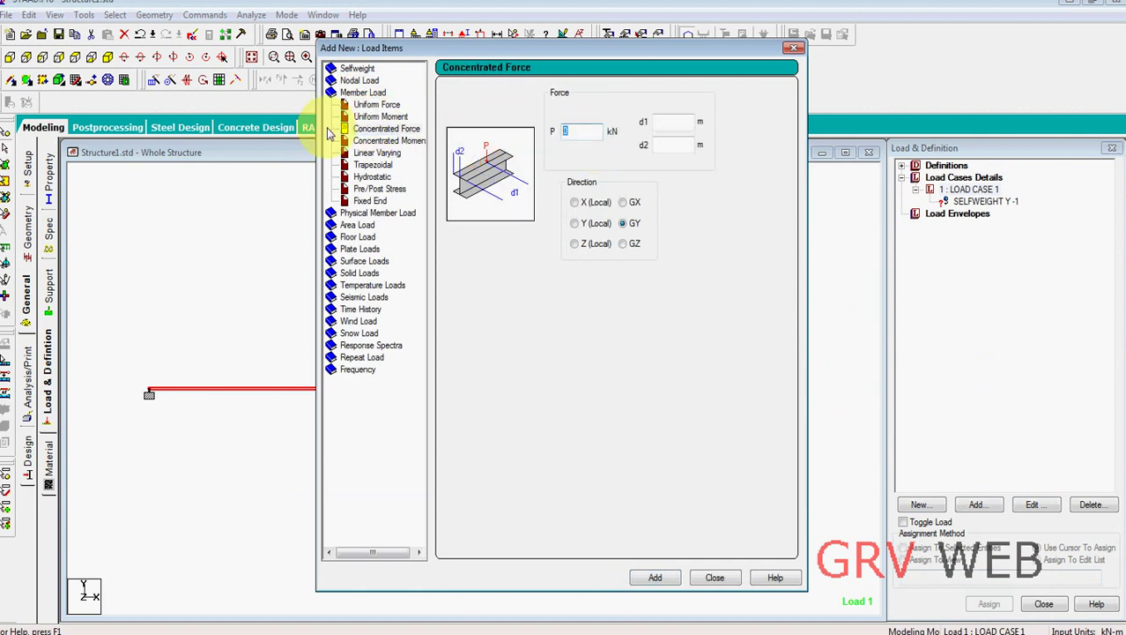
pyautogui.write('-50')
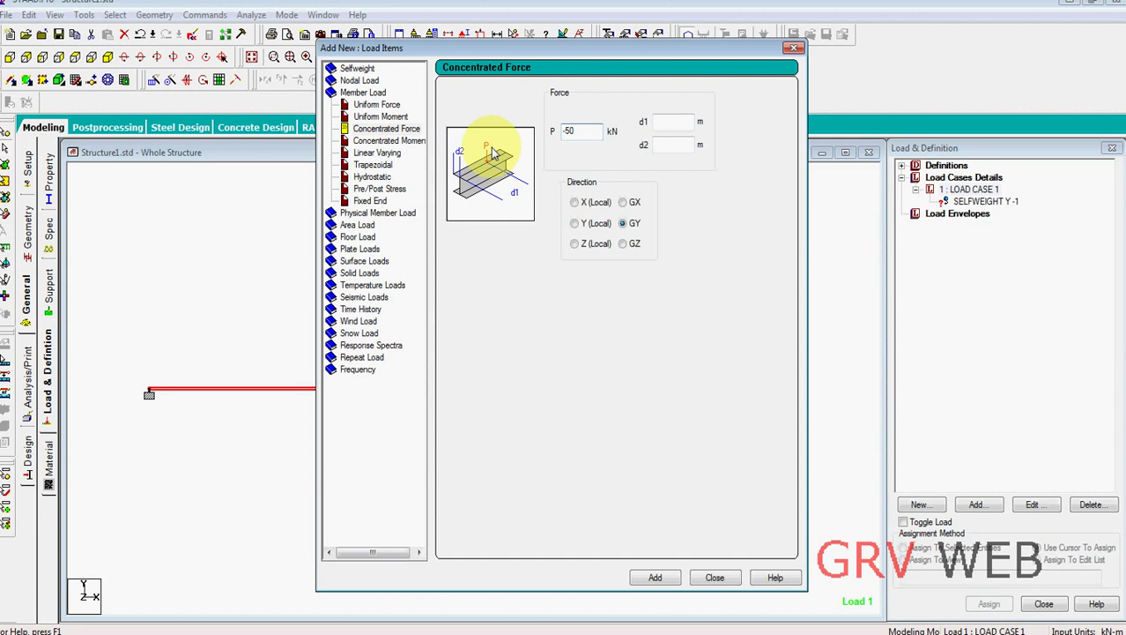
pyautogui.click(671, 122)
pyautogui.write('2')
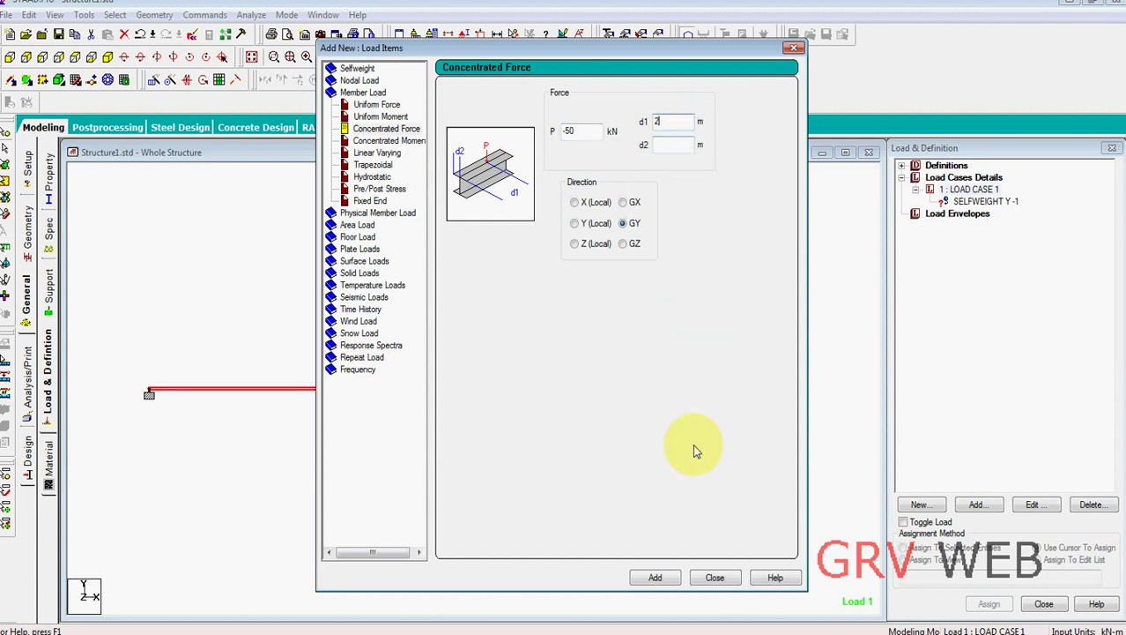
pyautogui.click(655, 578)
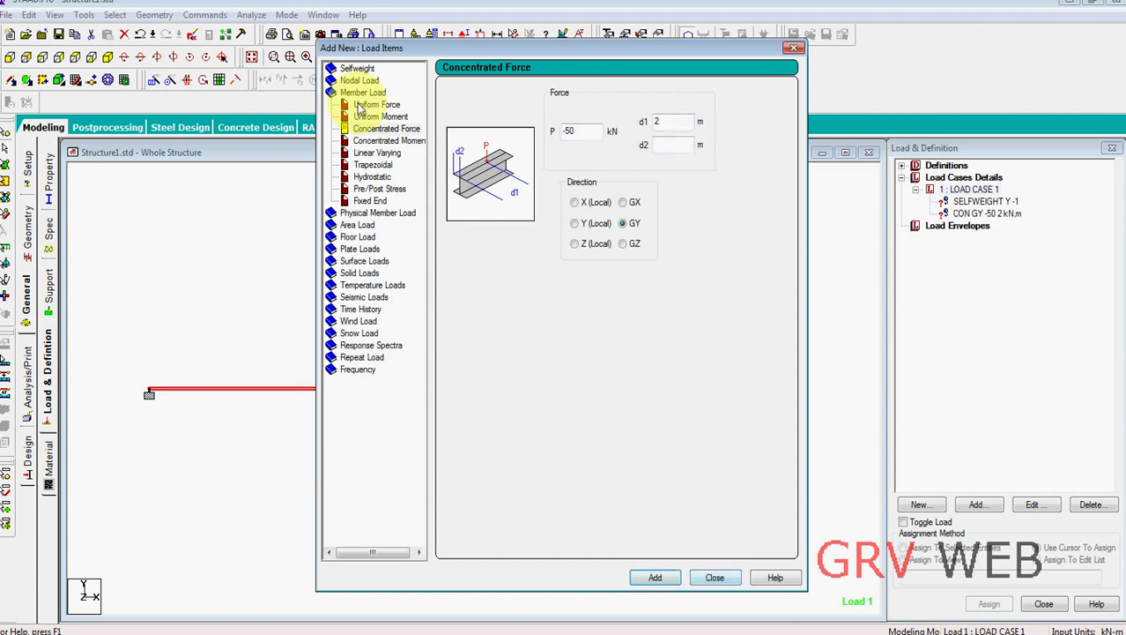
# Add a linearly varying member load from W1 = 0 to W2 = -10 kN/m.
pyautogui.click(377, 152)
pyautogui.click(558, 153)
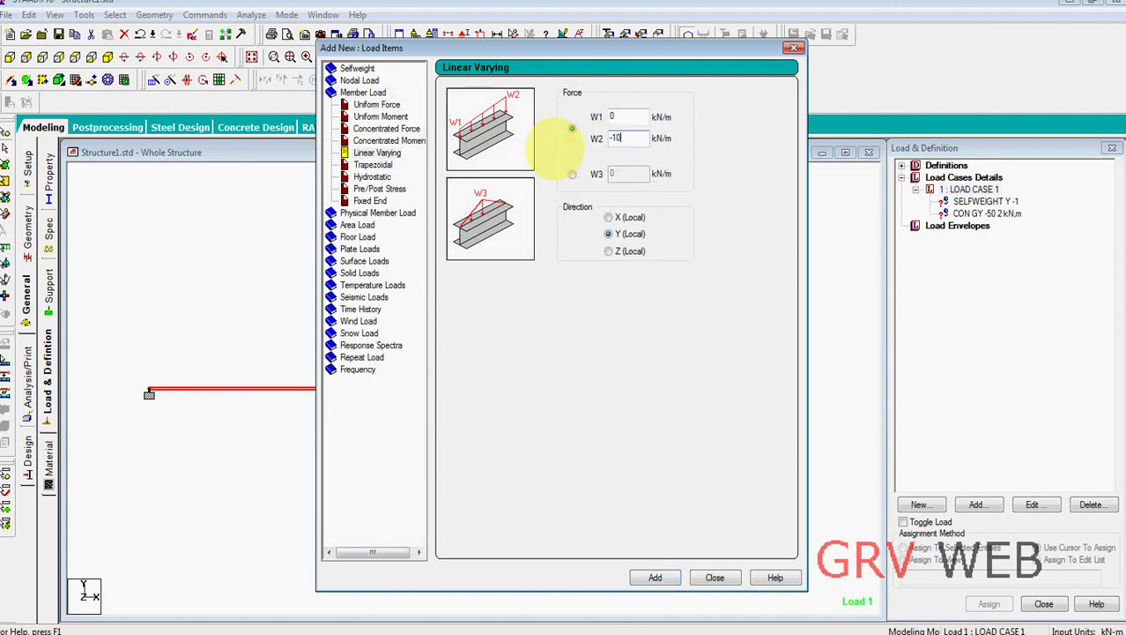
pyautogui.click(655, 577)
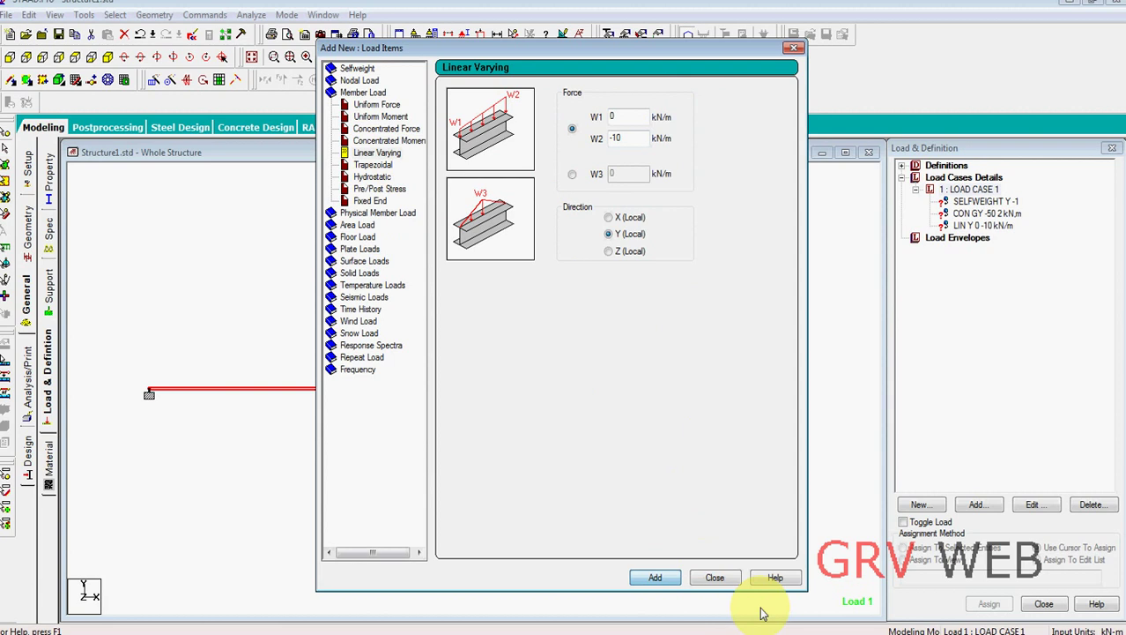
pyautogui.click(715, 578)
pyautogui.click(986, 200)
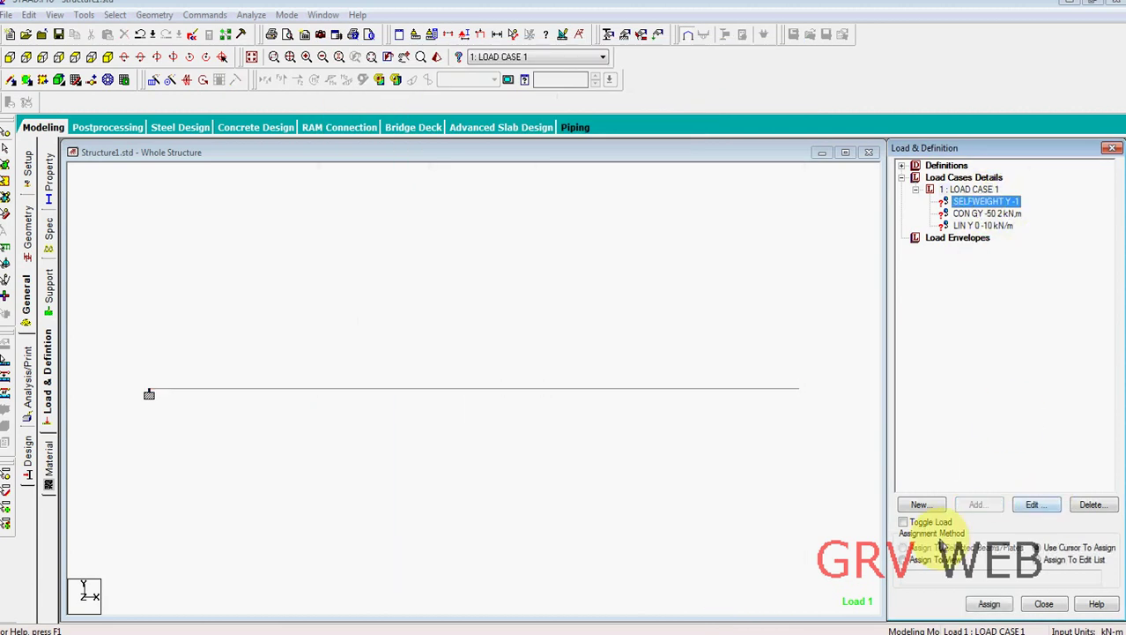
# Assign the self-weight load to the whole structure with Assign To View.
pyautogui.click(1001, 218)
pyautogui.click(985, 201)
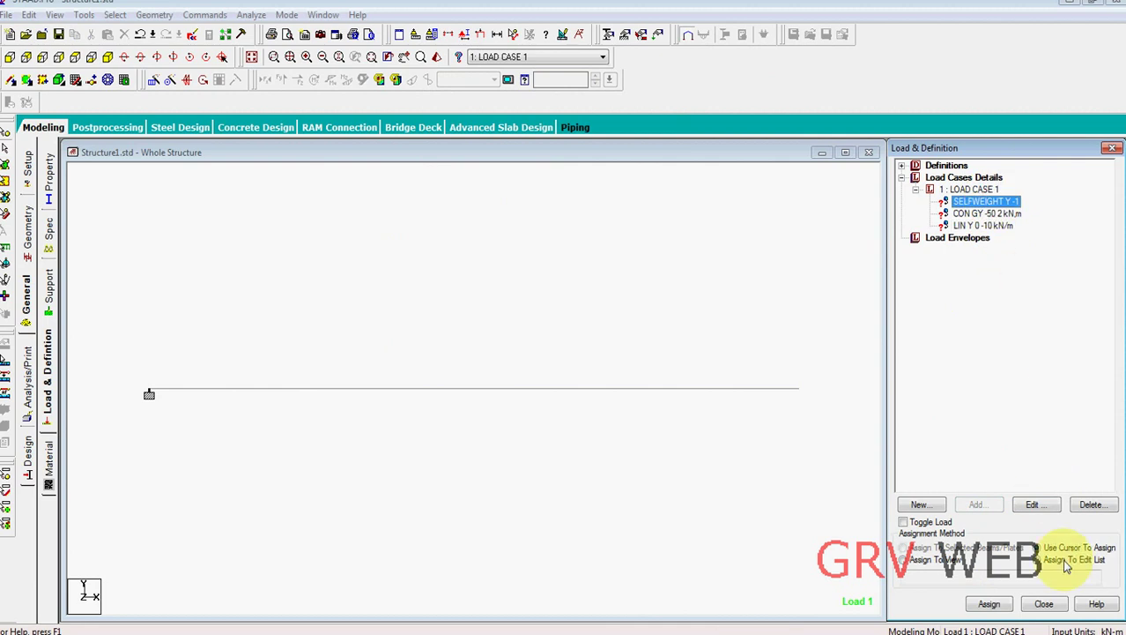
pyautogui.click(916, 560)
pyautogui.click(989, 604)
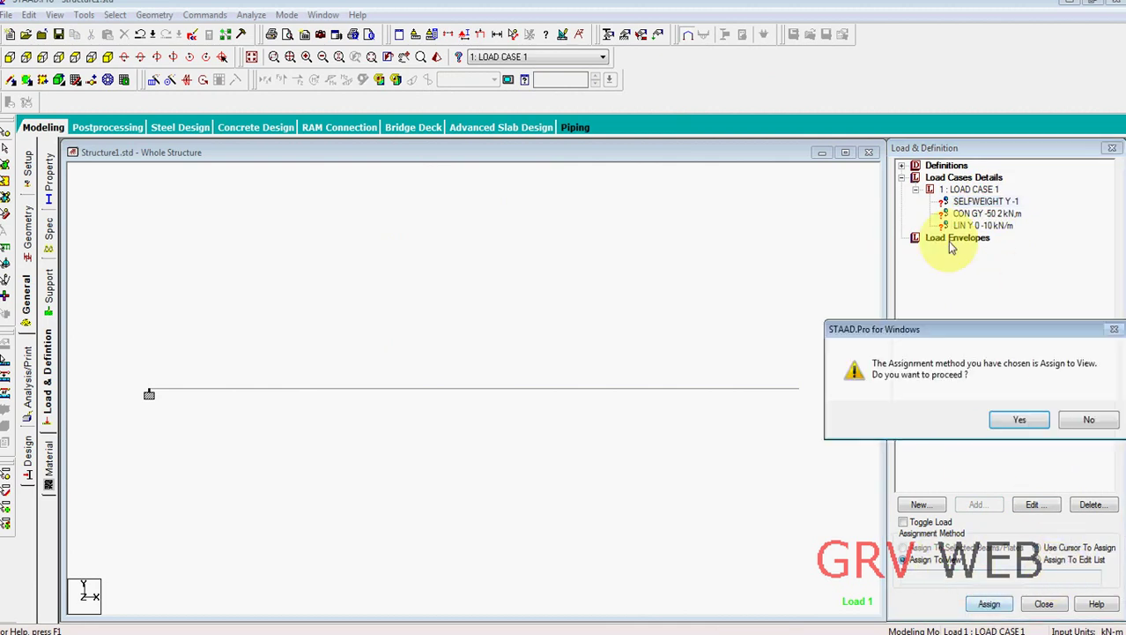
pyautogui.click(1020, 419)
# Assign the -50 kN point load and the linear varying load to the selected beam.
pyautogui.click(986, 213)
pyautogui.click(979, 547)
pyautogui.click(989, 604)
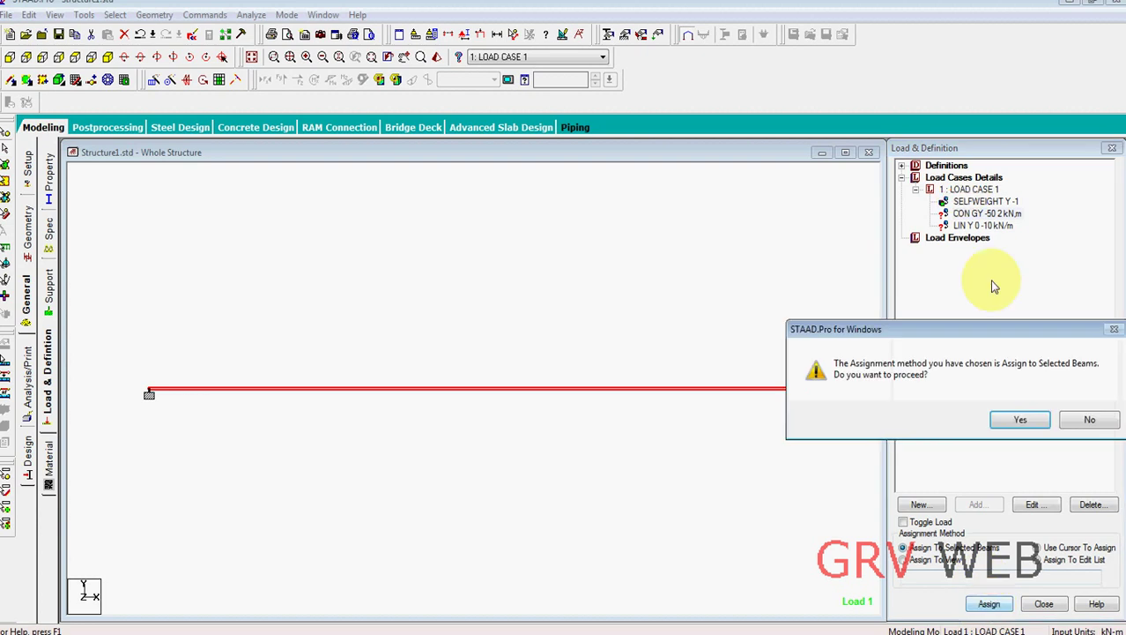
pyautogui.click(1019, 419)
pyautogui.click(984, 226)
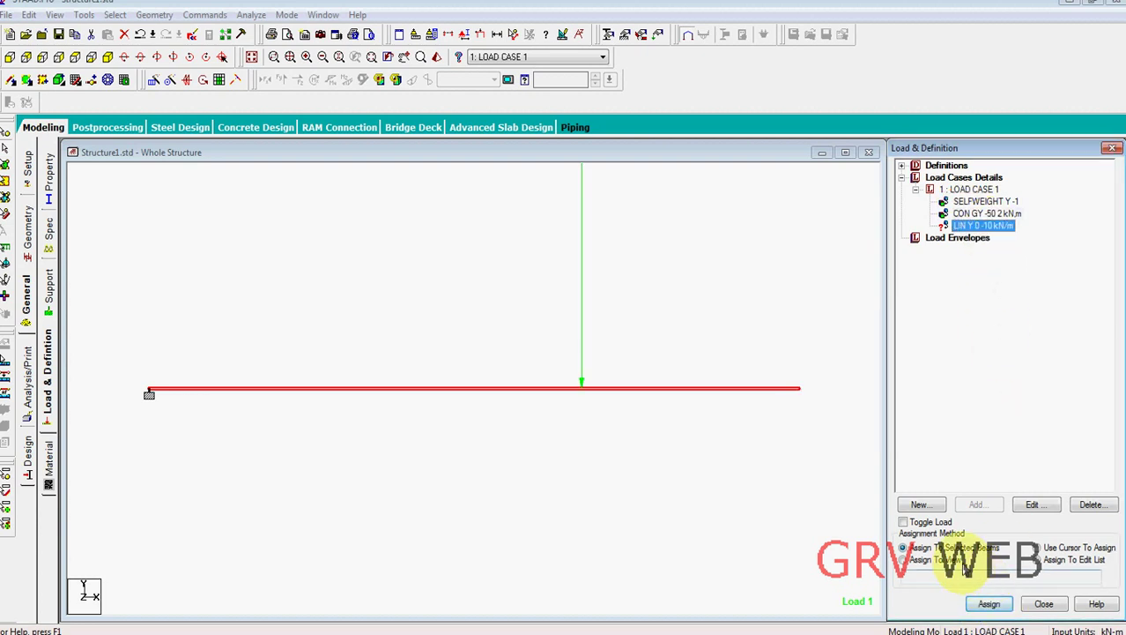
pyautogui.click(988, 606)
pyautogui.click(1013, 421)
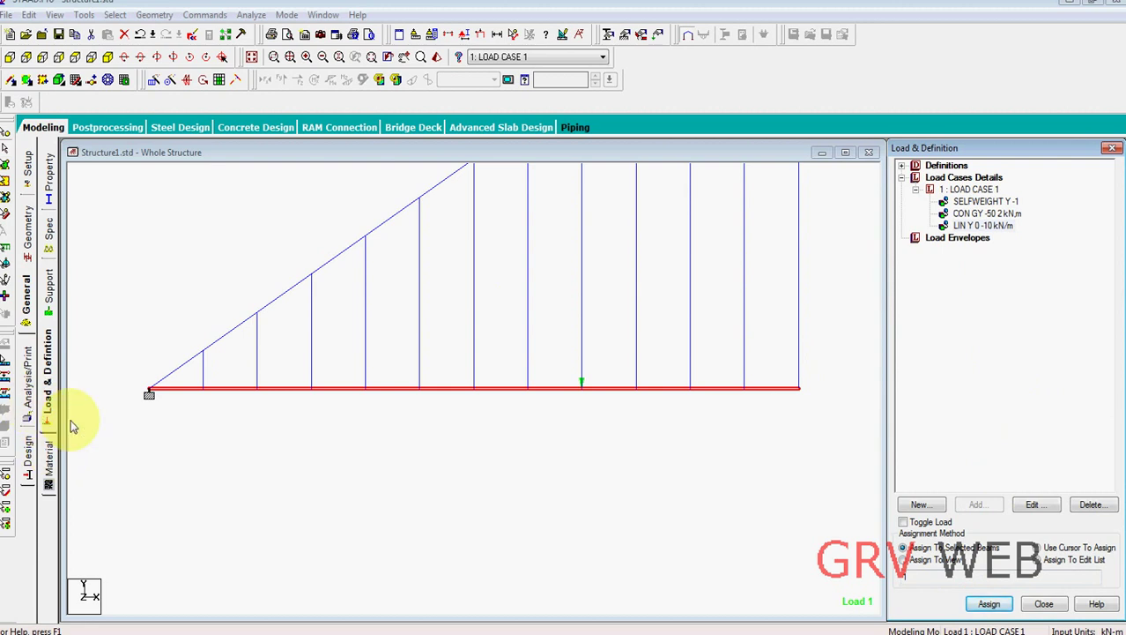
pyautogui.click(29, 468)
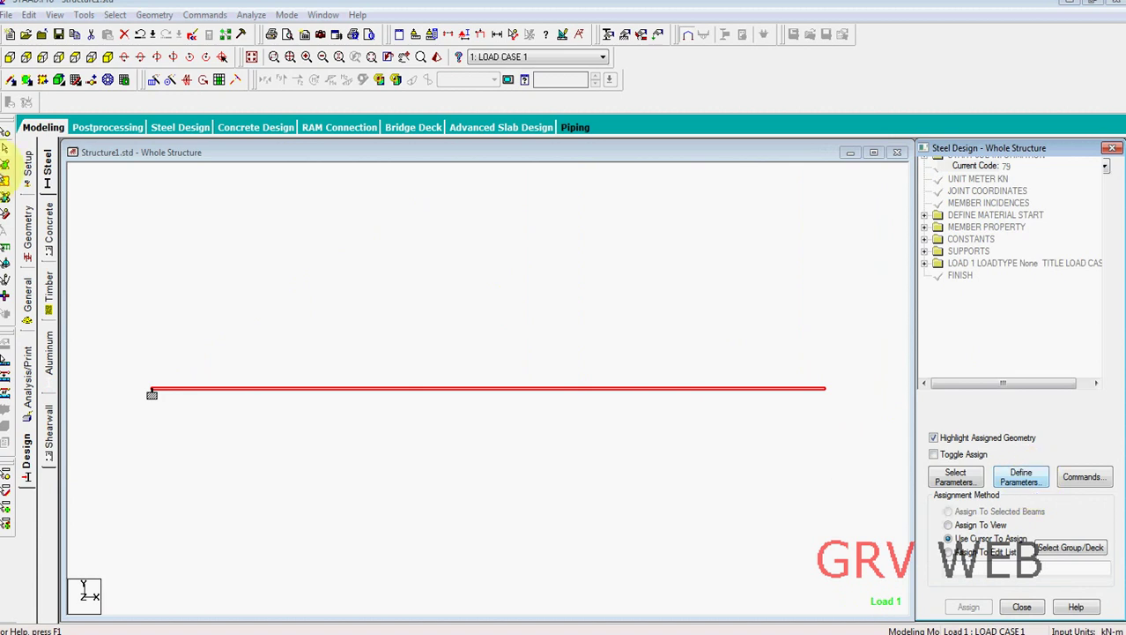
# Switch to concrete design and set the current code to IS456.
pyautogui.click(49, 227)
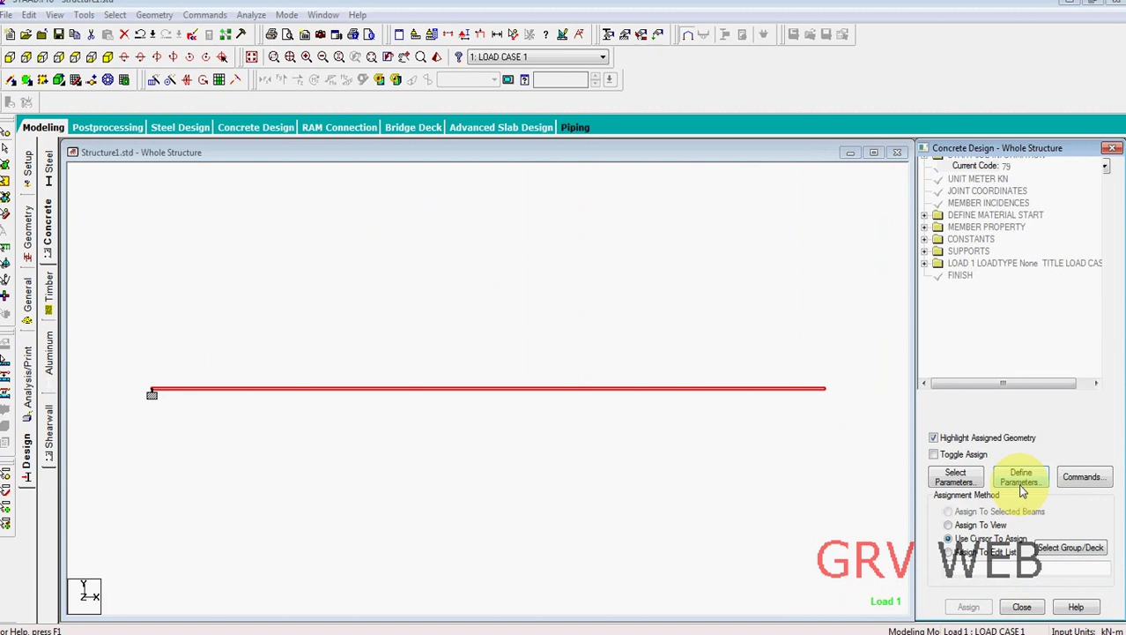
pyautogui.click(1089, 170)
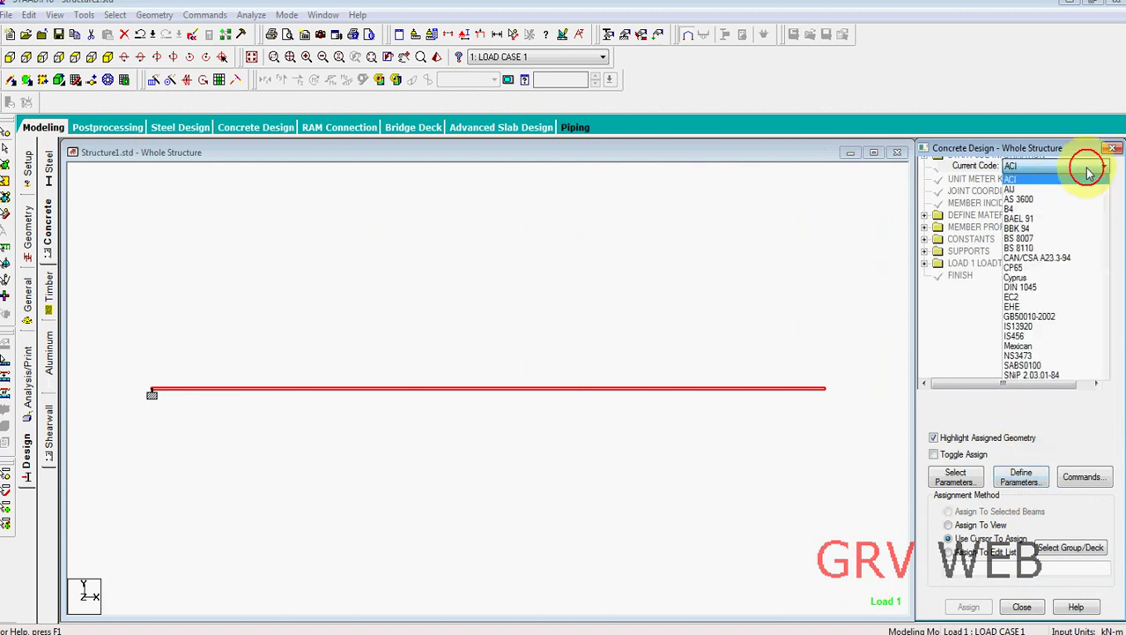
pyautogui.click(1049, 336)
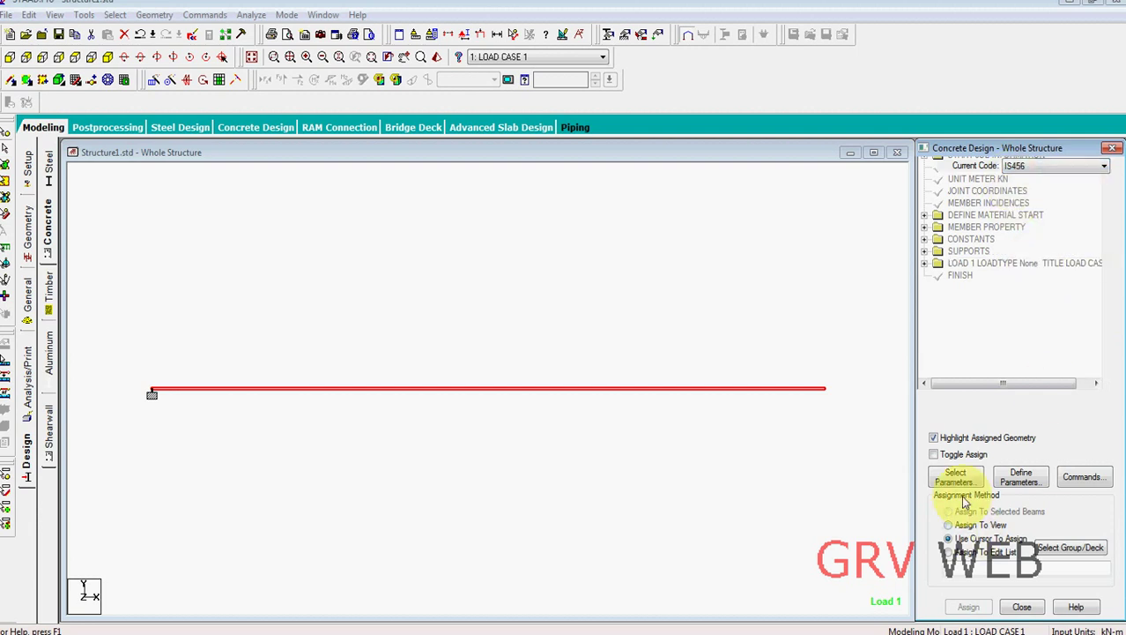
# Add the concrete strength design parameter FC with value 300579.
pyautogui.click(1024, 476)
pyautogui.click(370, 261)
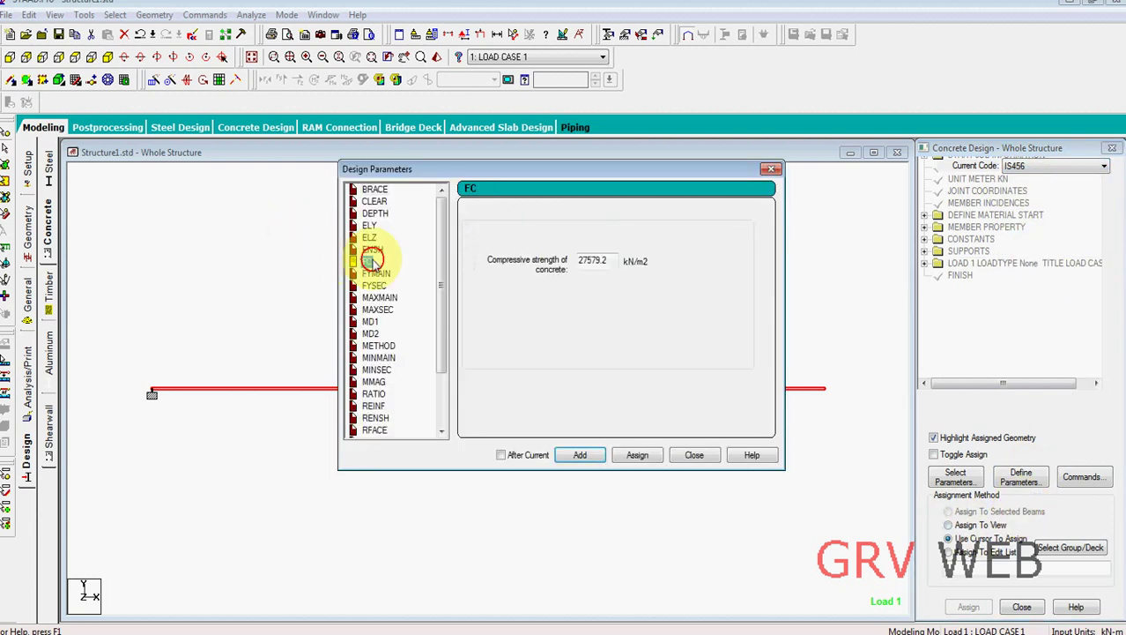
pyautogui.moveTo(606, 261); pyautogui.dragTo(472, 261)
pyautogui.click(591, 261)
pyautogui.moveTo(588, 260); pyautogui.dragTo(422, 277)
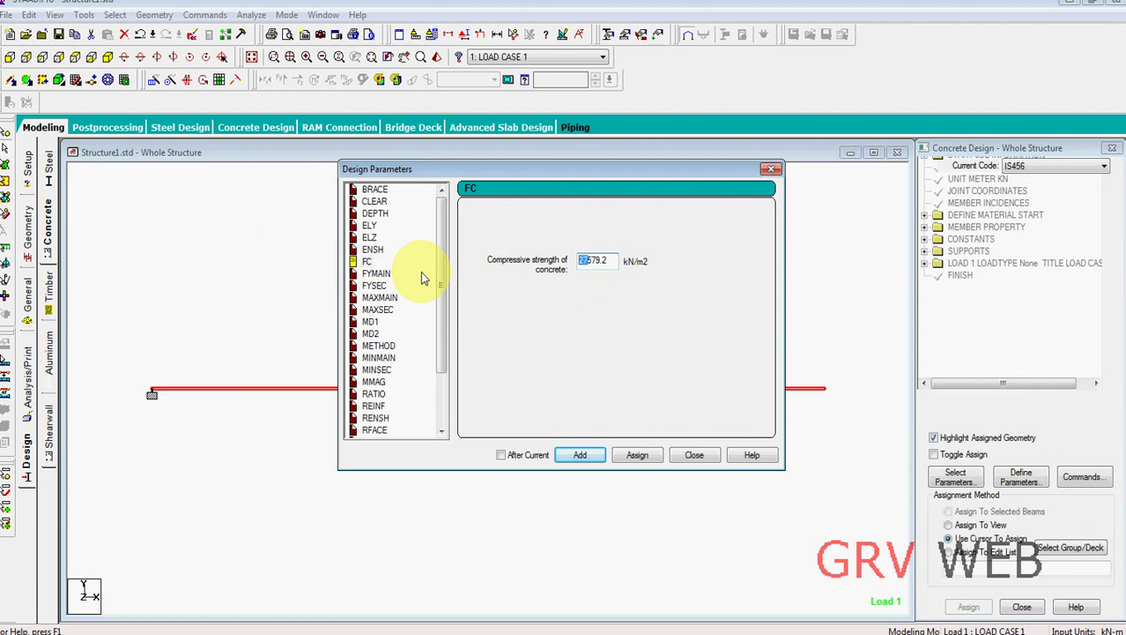
pyautogui.write('300')
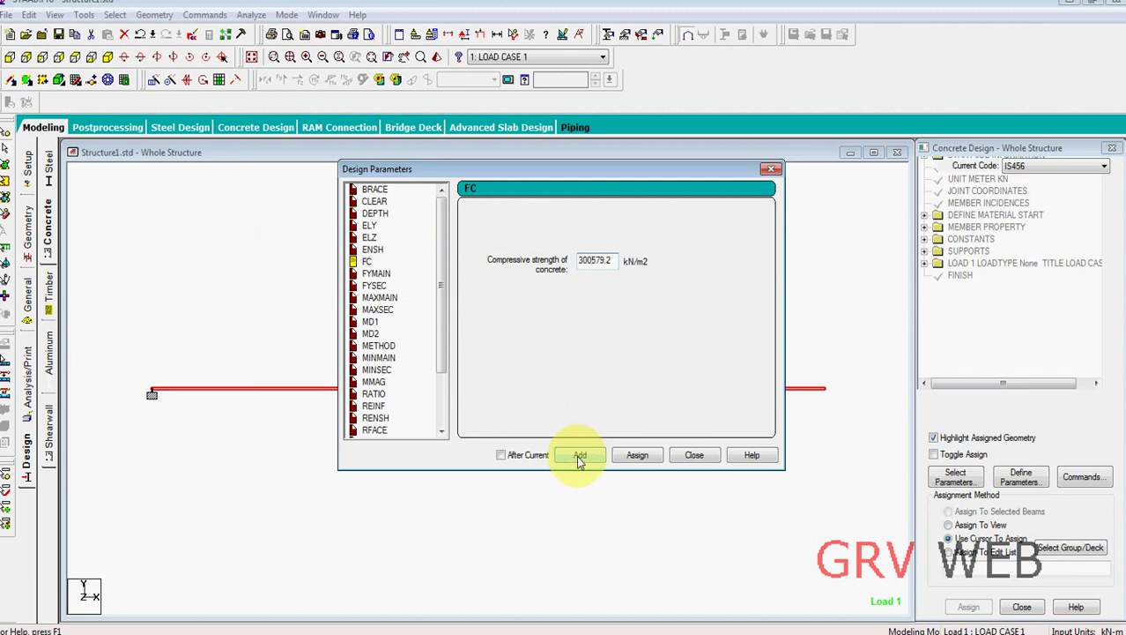
pyautogui.click(580, 455)
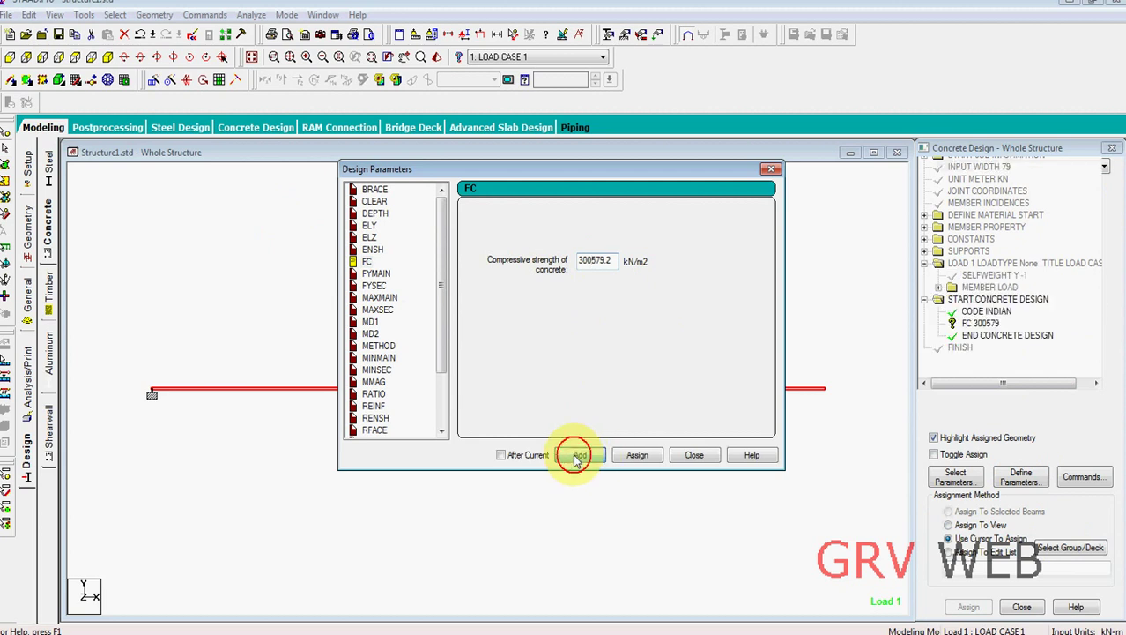
# Add the main steel yield strength parameter FYMAIN 415000.
pyautogui.click(376, 274)
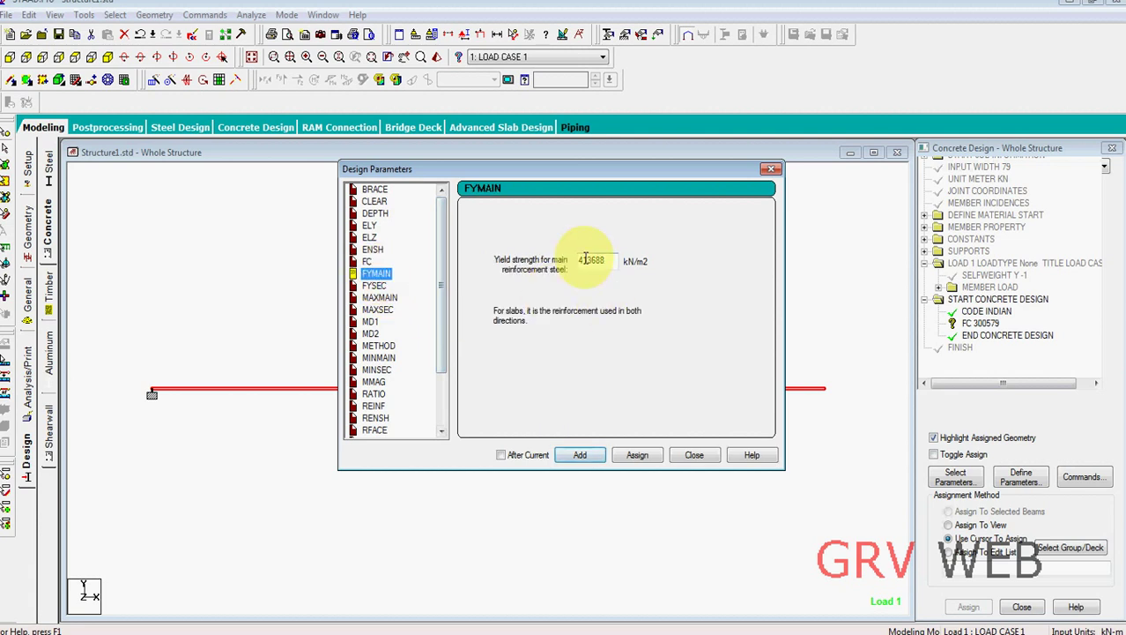
pyautogui.moveTo(588, 259); pyautogui.dragTo(684, 289)
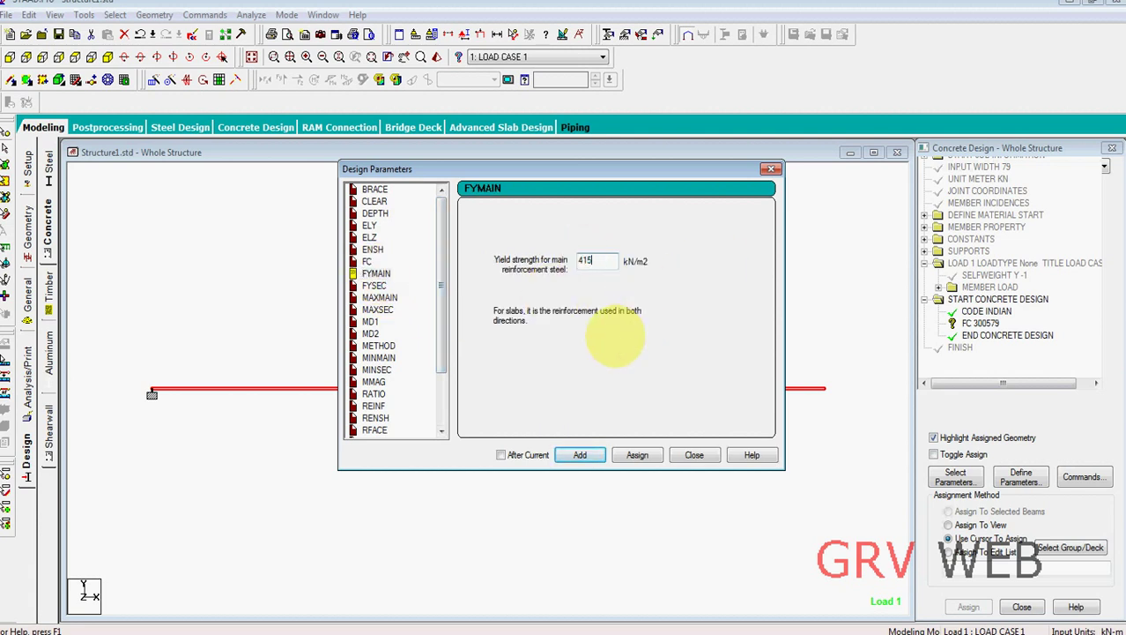
pyautogui.write('5000')
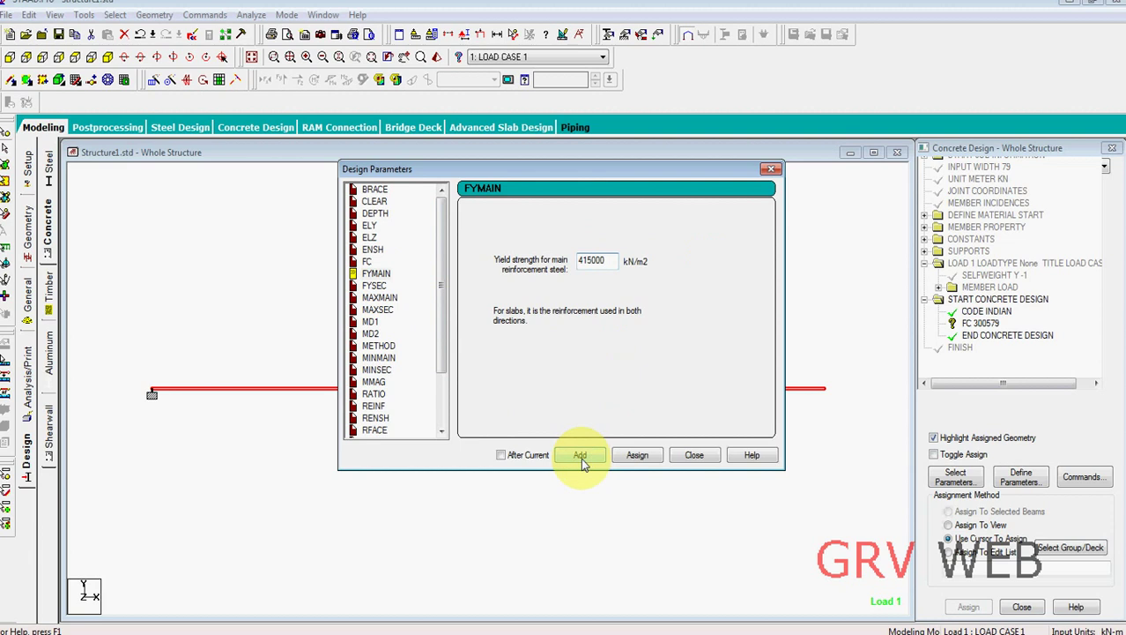
pyautogui.click(581, 458)
pyautogui.click(679, 458)
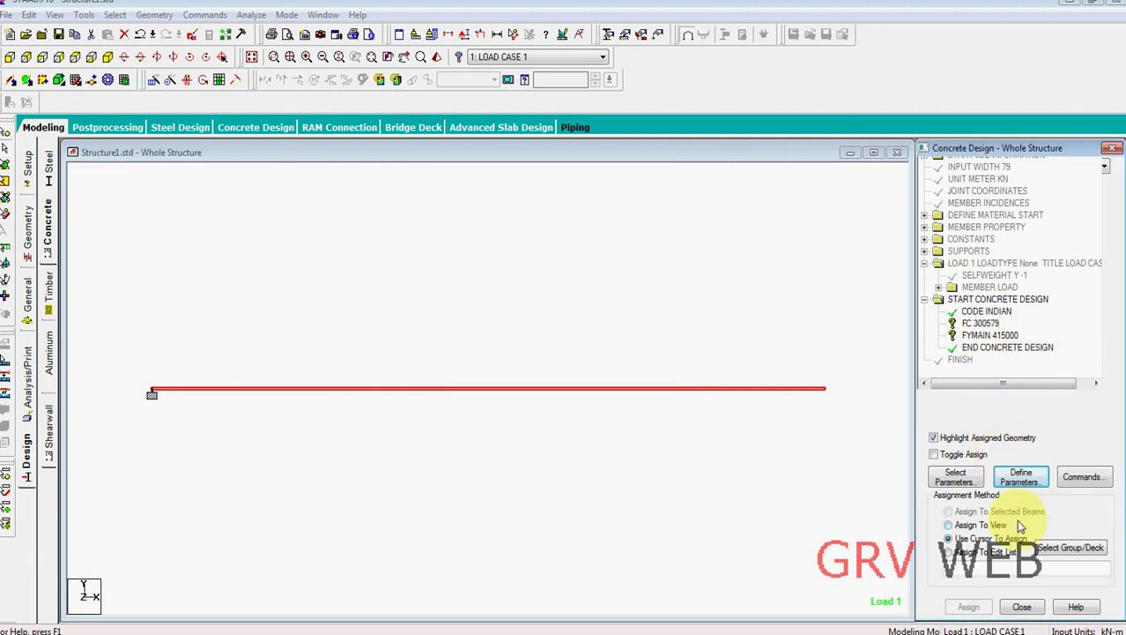
# Add the DESIGN BEAM and CONCRETE TAKE commands to the concrete design block.
pyautogui.click(1071, 481)
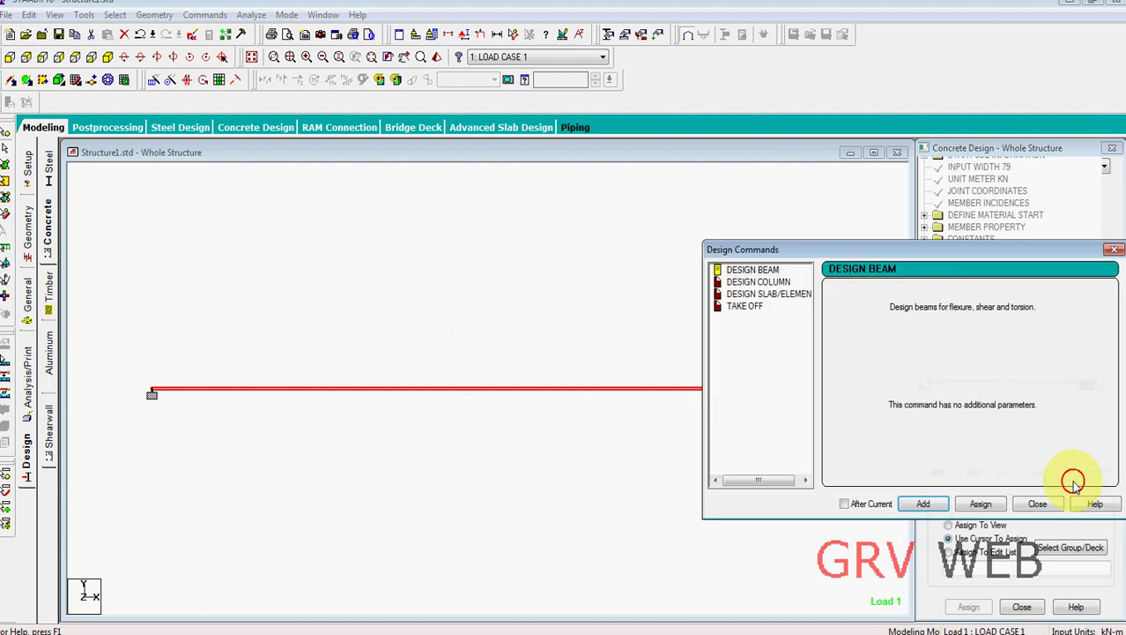
pyautogui.click(756, 282)
pyautogui.click(753, 269)
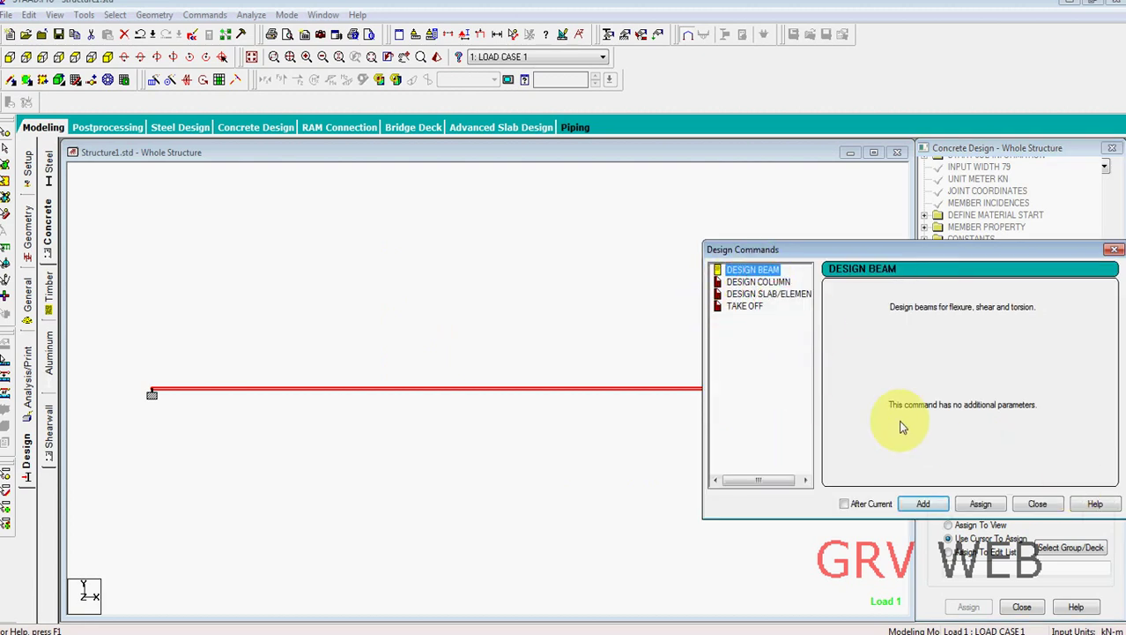
pyautogui.click(748, 306)
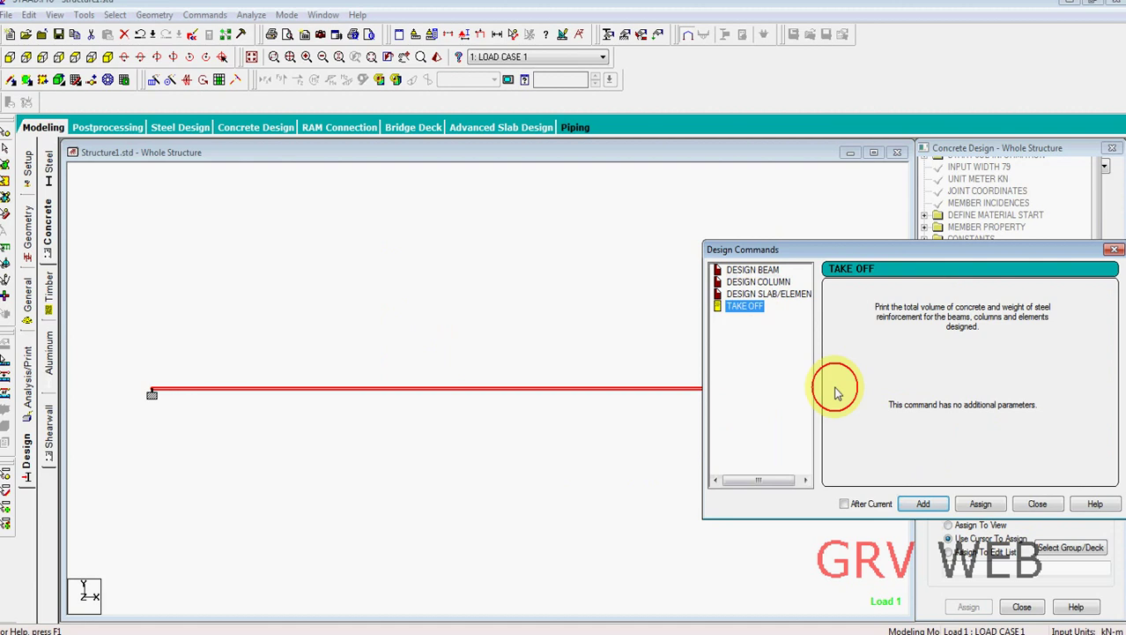
pyautogui.click(922, 503)
pyautogui.click(1031, 503)
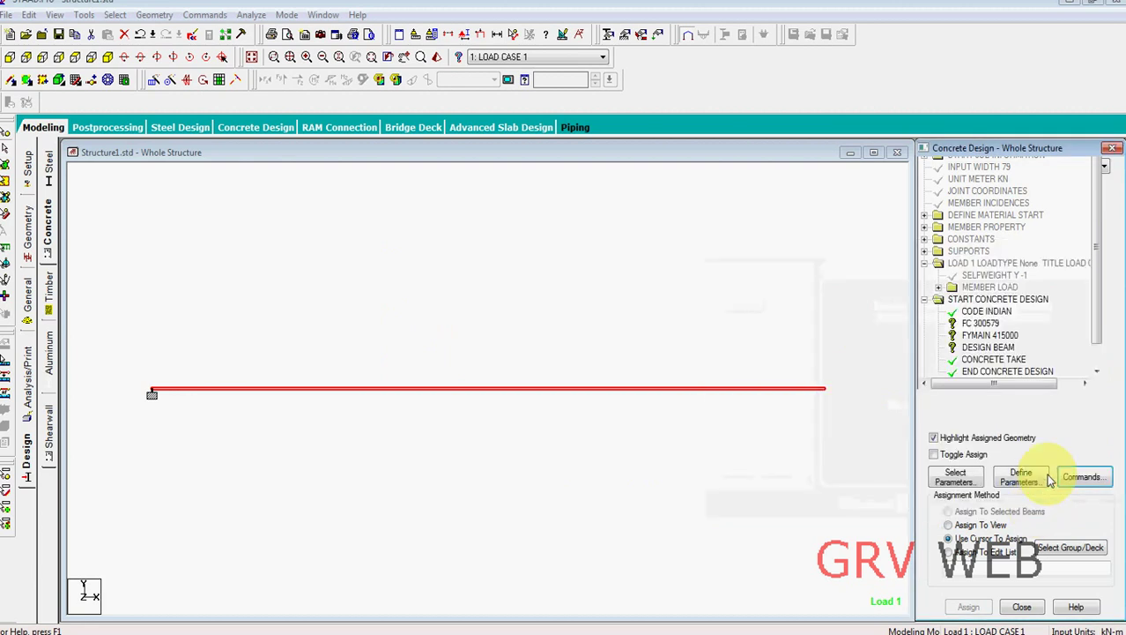
# Assign the FC 300579 command to the selected beam.
pyautogui.click(980, 323)
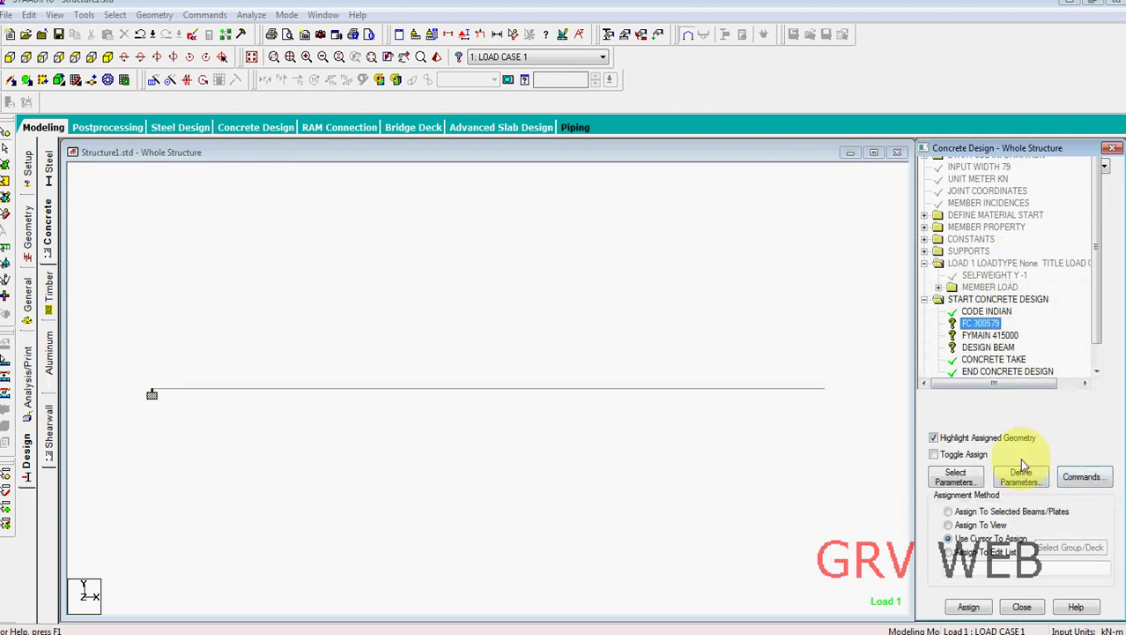
pyautogui.click(948, 512)
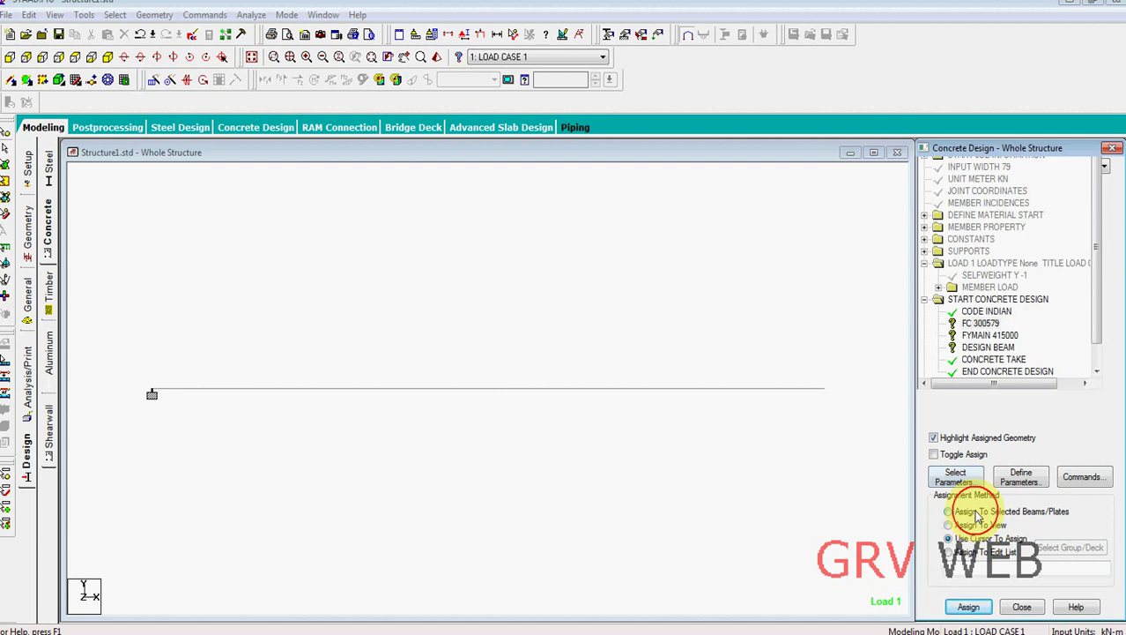
pyautogui.click(969, 606)
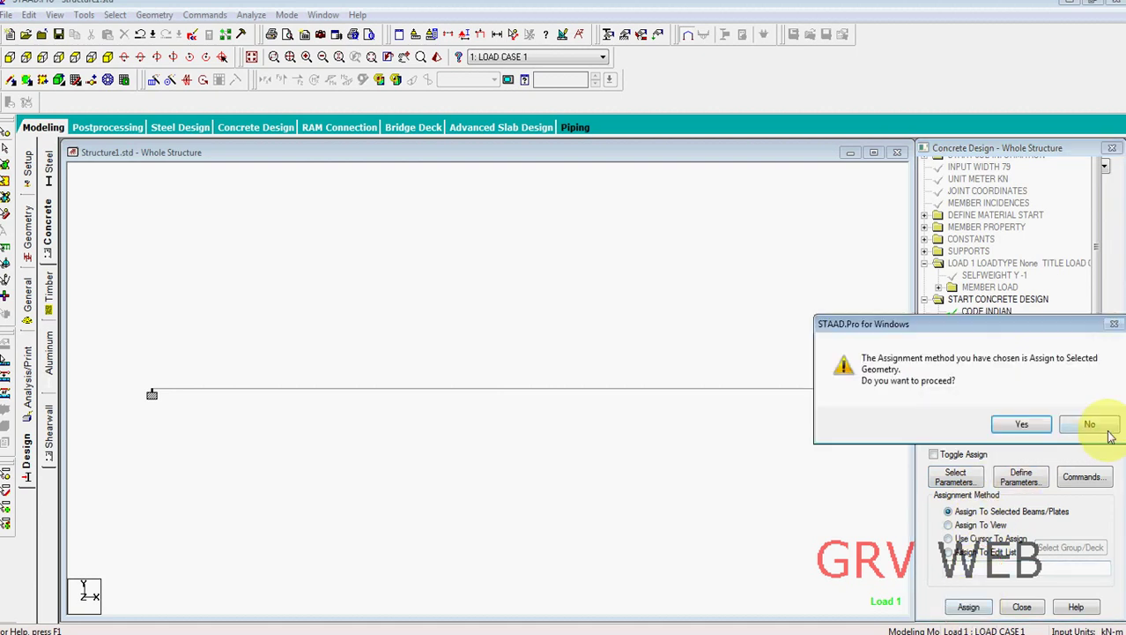
pyautogui.click(1106, 426)
pyautogui.click(698, 388)
pyautogui.click(979, 323)
pyautogui.click(968, 605)
pyautogui.click(1026, 423)
# Assign FYMAIN 415000 and DESIGN BEAM to the beam.
pyautogui.click(980, 336)
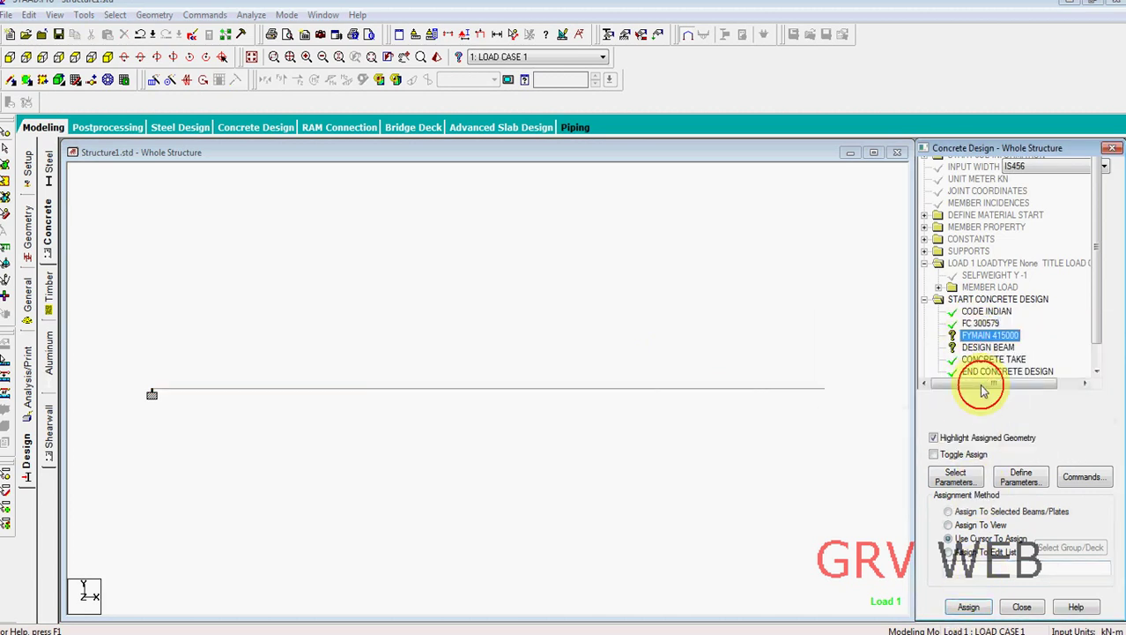
pyautogui.click(949, 537)
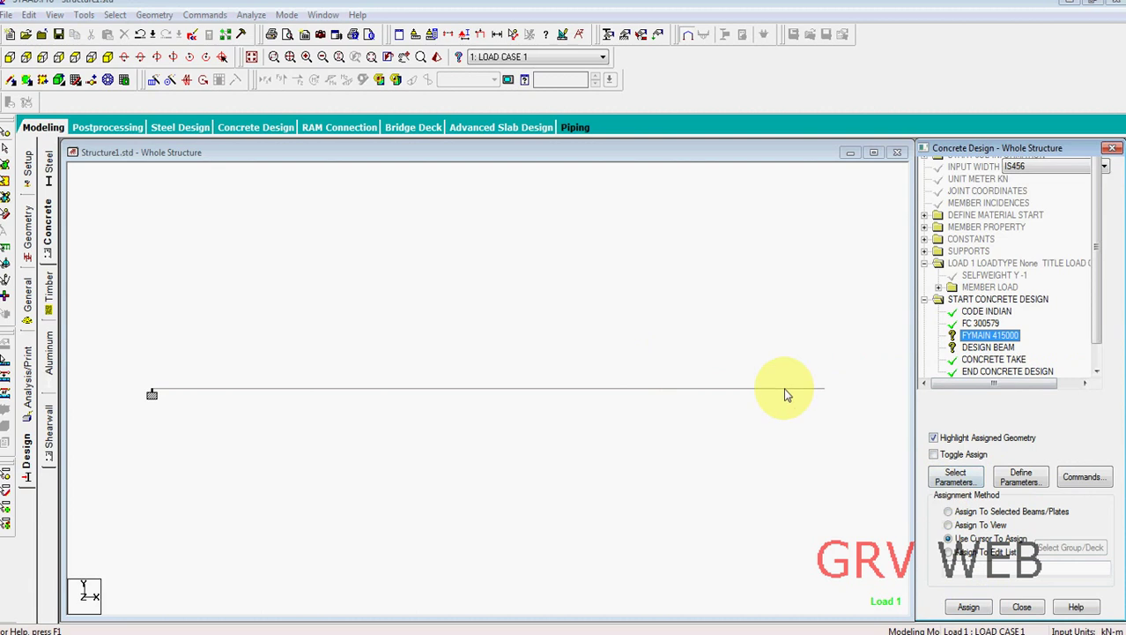
pyautogui.click(787, 391)
pyautogui.click(967, 606)
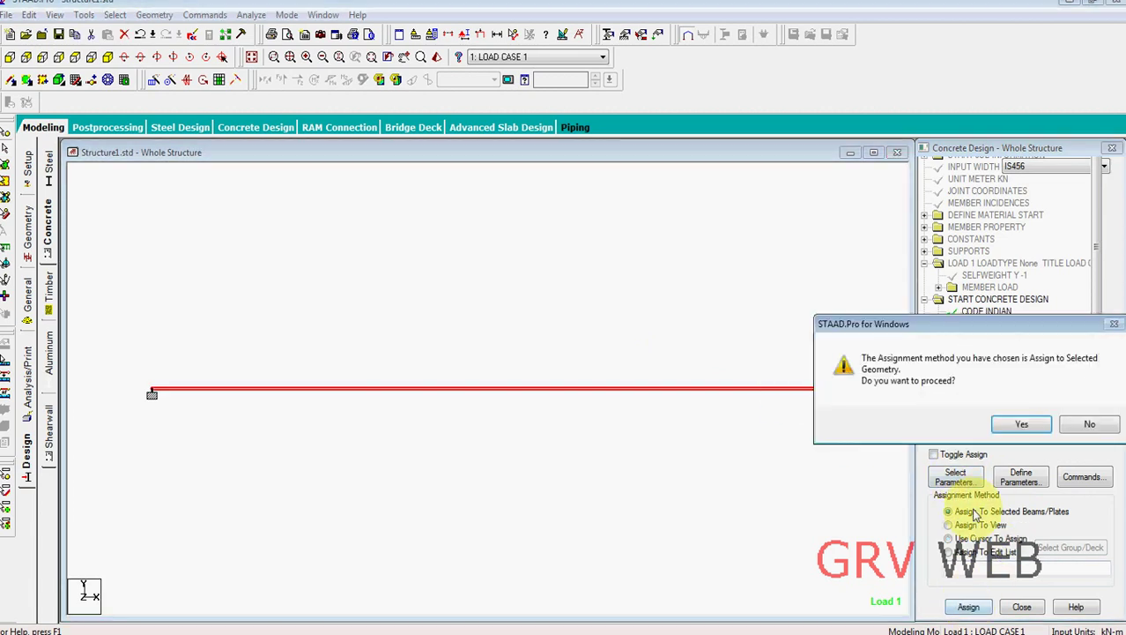
pyautogui.click(1015, 423)
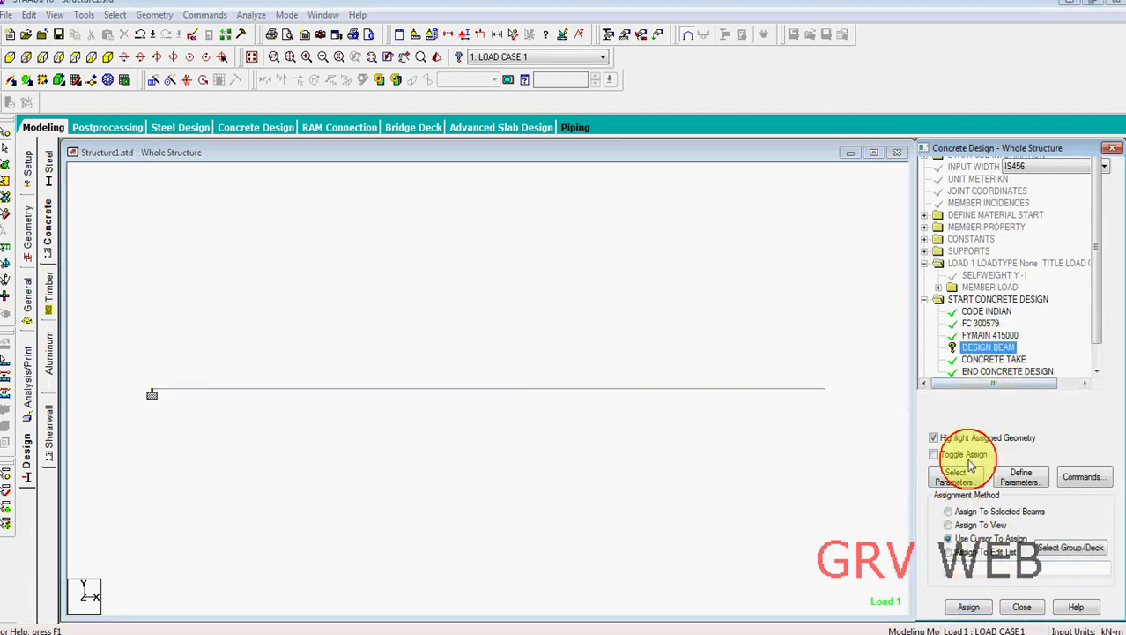
pyautogui.click(770, 391)
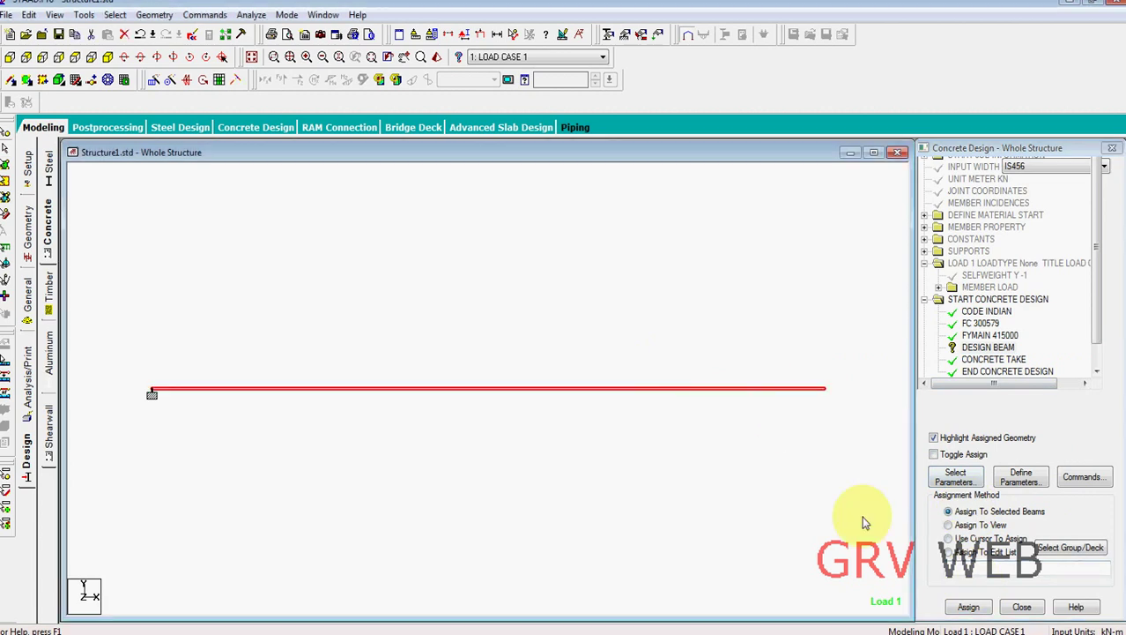
pyautogui.click(968, 606)
pyautogui.click(1024, 421)
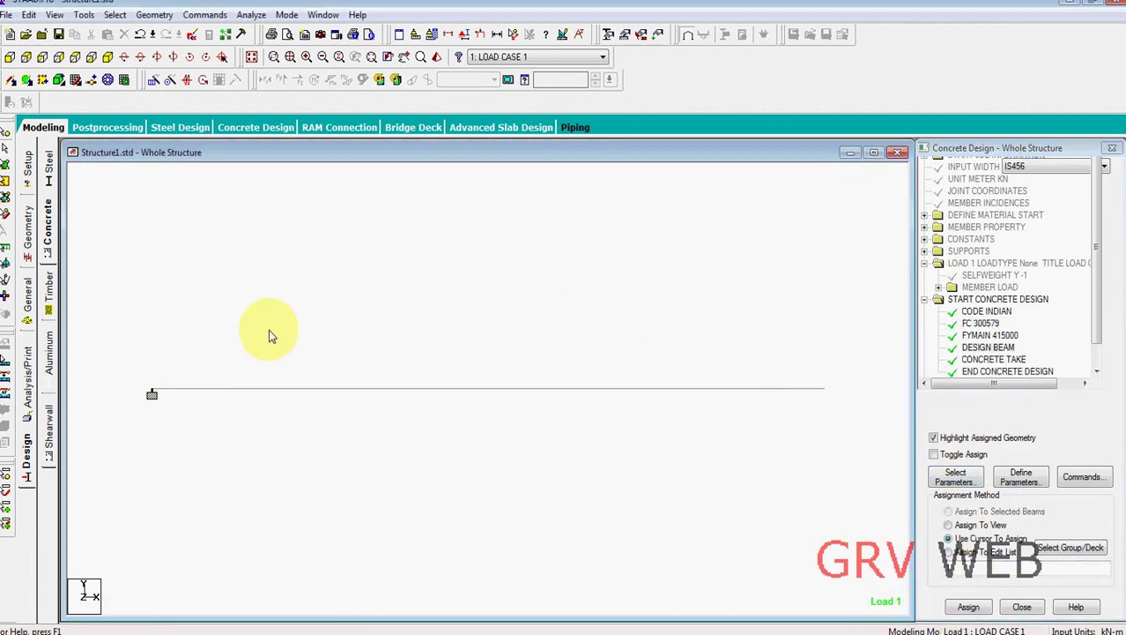
# Add a PERFORM ANALYSIS command.
pyautogui.click(29, 403)
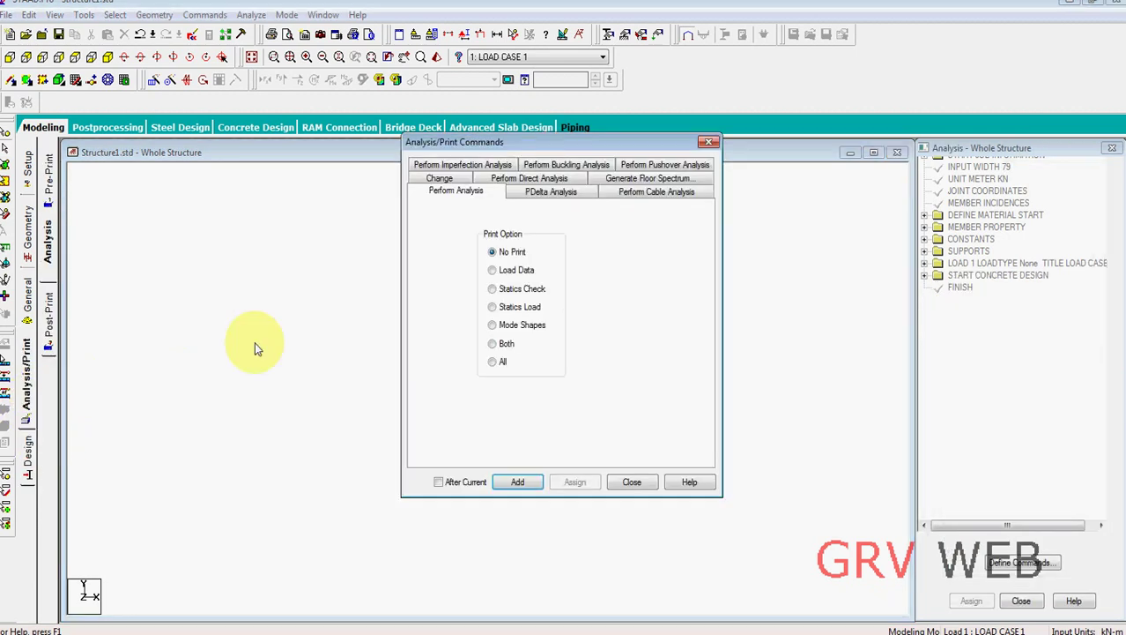
pyautogui.click(518, 479)
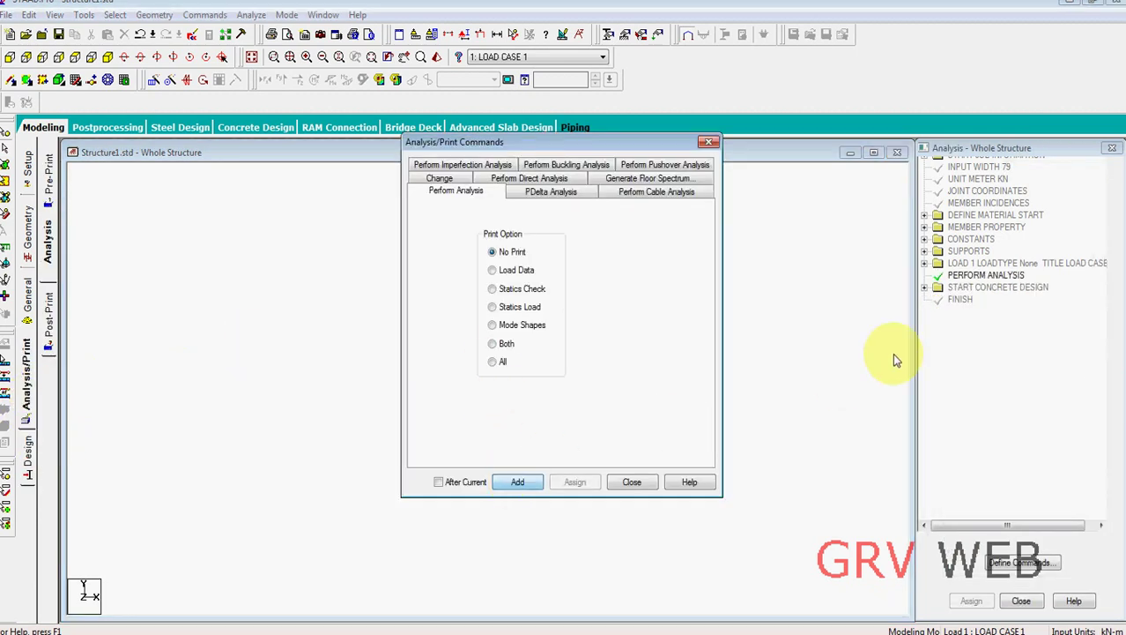
pyautogui.click(631, 481)
# Add PRINT ANALYSIS RESULTS as a post-print command and start Run Analysis.
pyautogui.click(49, 327)
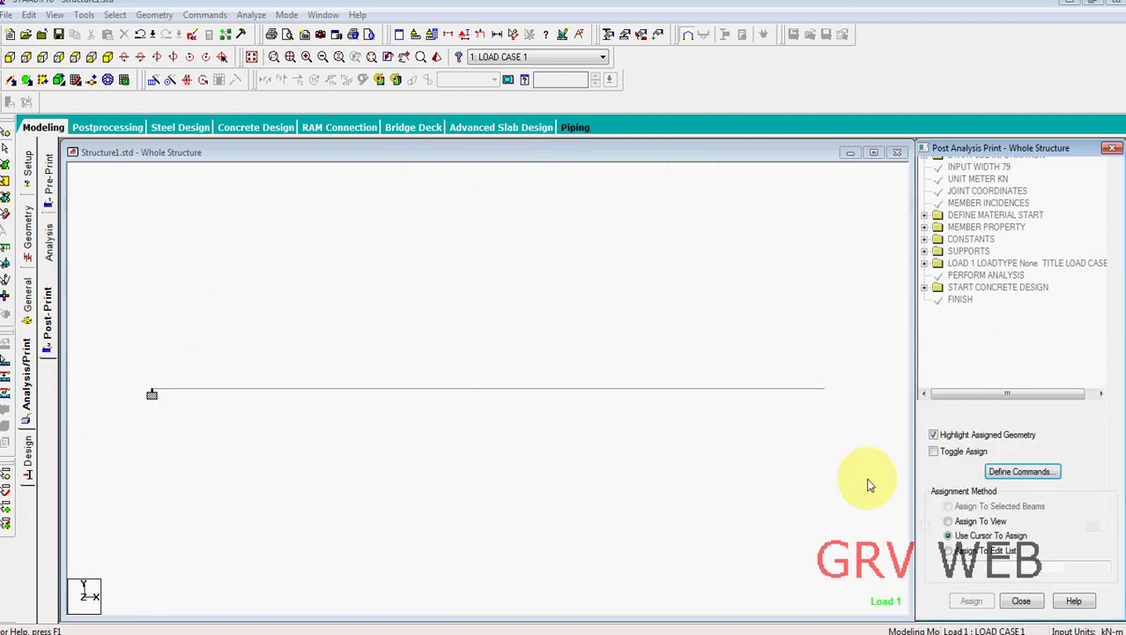
pyautogui.click(980, 472)
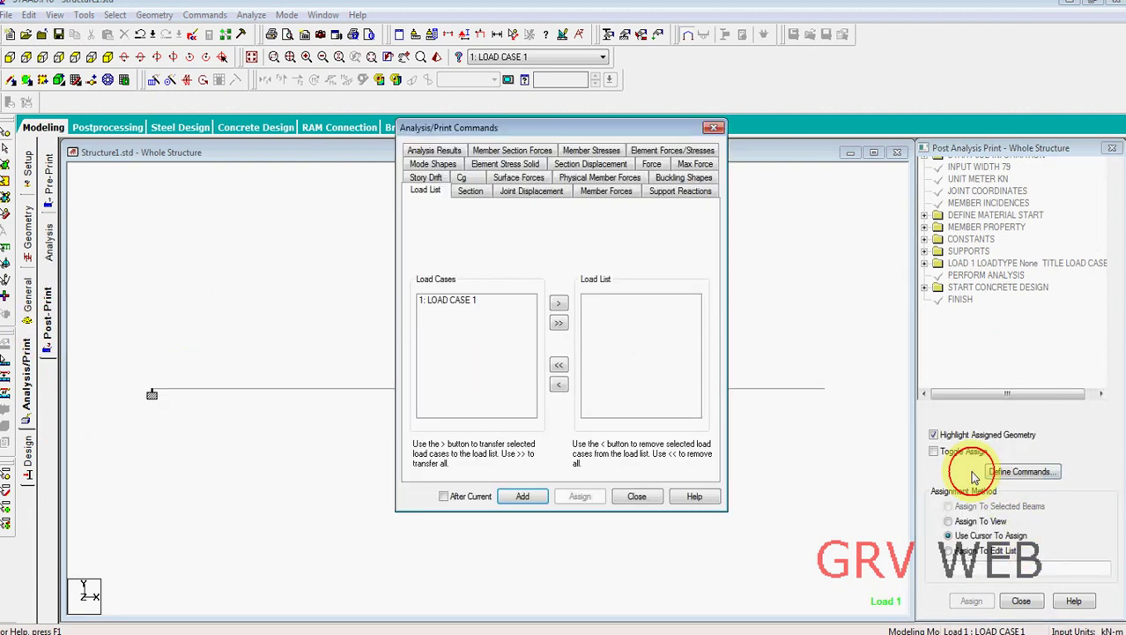
pyautogui.click(434, 149)
pyautogui.click(522, 495)
pyautogui.click(637, 495)
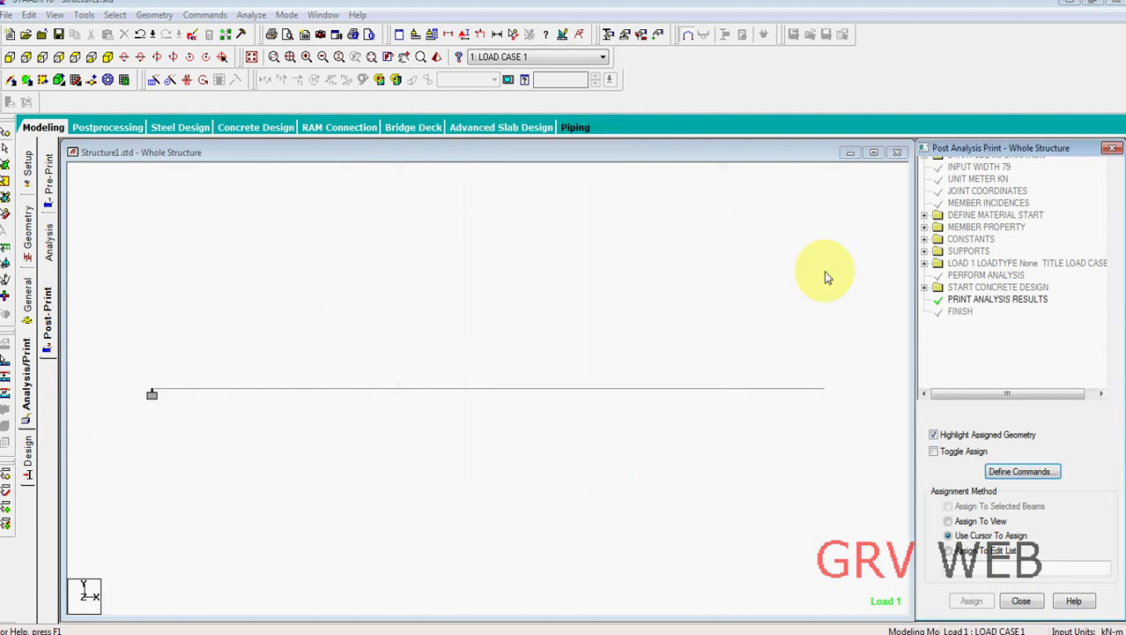
pyautogui.click(252, 15)
pyautogui.click(256, 32)
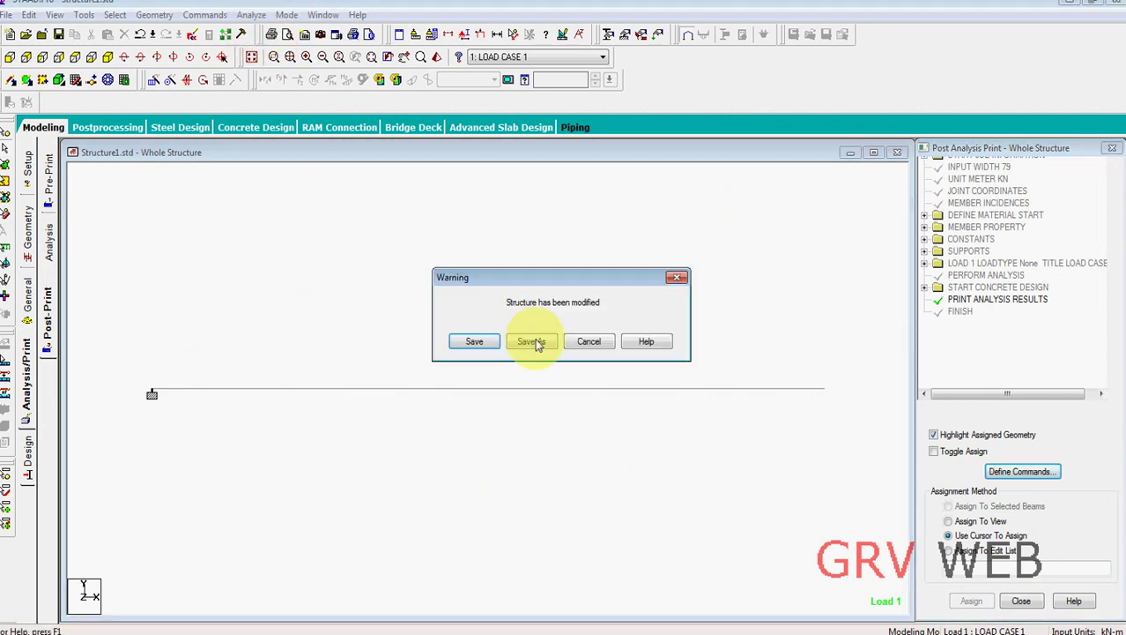
# Save and run the analysis, then review the output report showing 9.839 mm tip deflection.
pyautogui.click(471, 341)
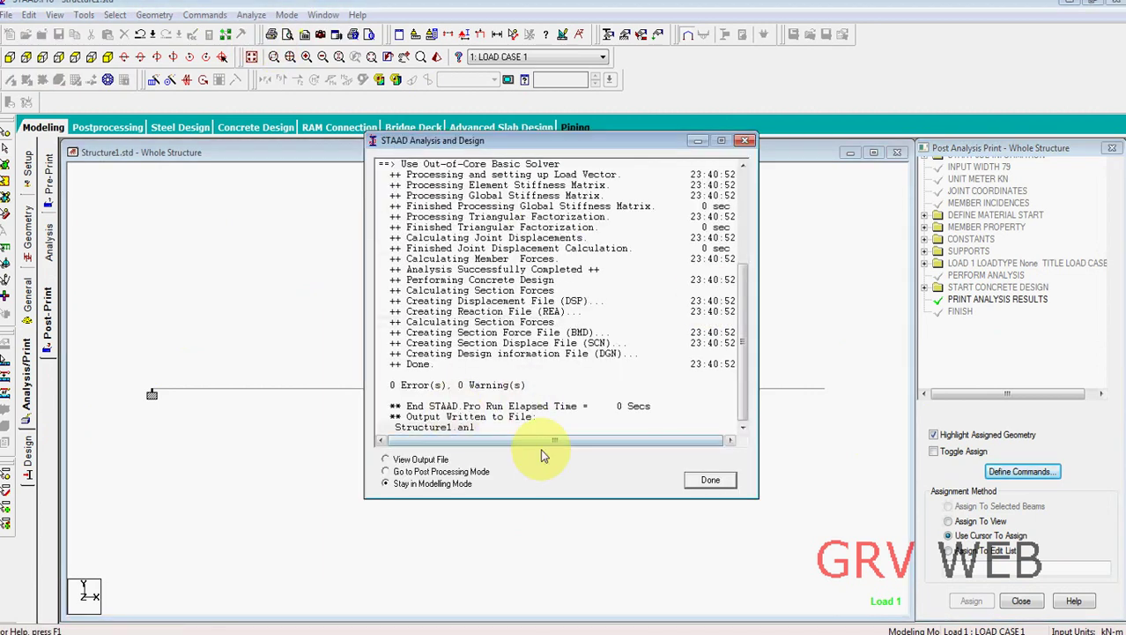
pyautogui.click(385, 459)
pyautogui.click(708, 481)
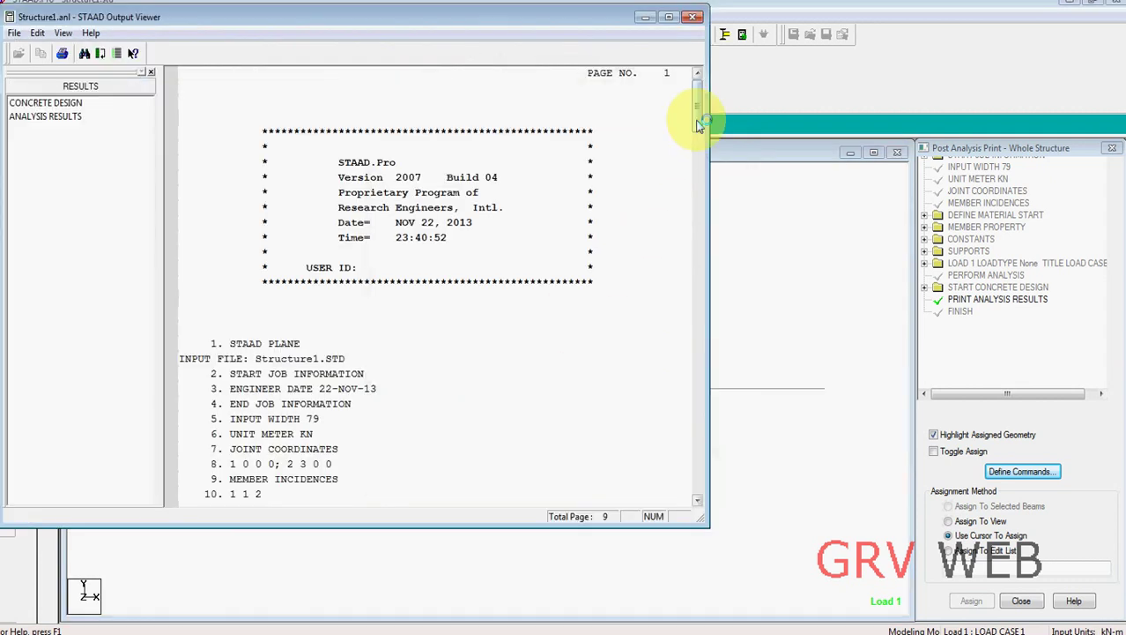
pyautogui.moveTo(698, 111); pyautogui.dragTo(534, 382)
pyautogui.scroll(8, 533, 381)
pyautogui.scroll(20, 533, 382)
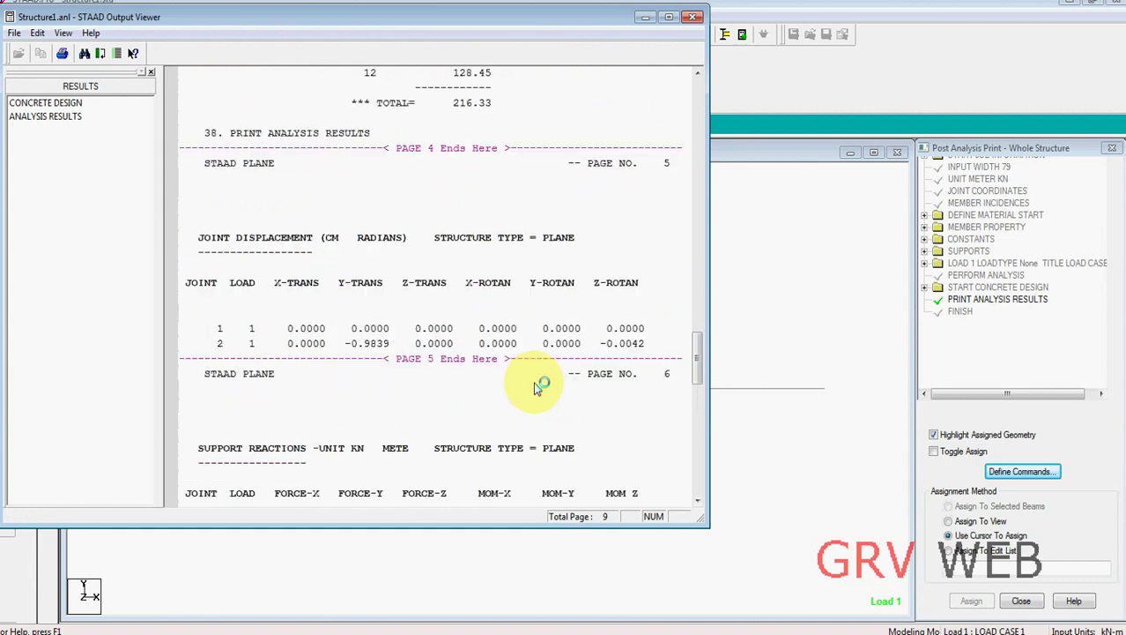
pyautogui.moveTo(548, 21); pyautogui.dragTo(918, 69)
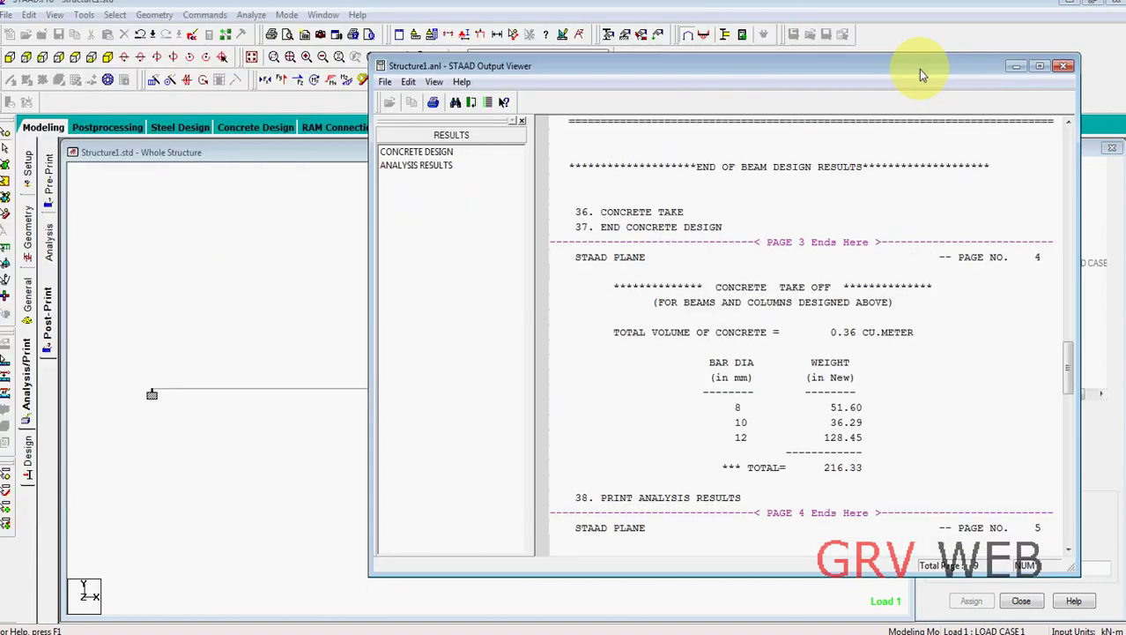
pyautogui.scroll(8, 812, 248)
pyautogui.click(929, 71)
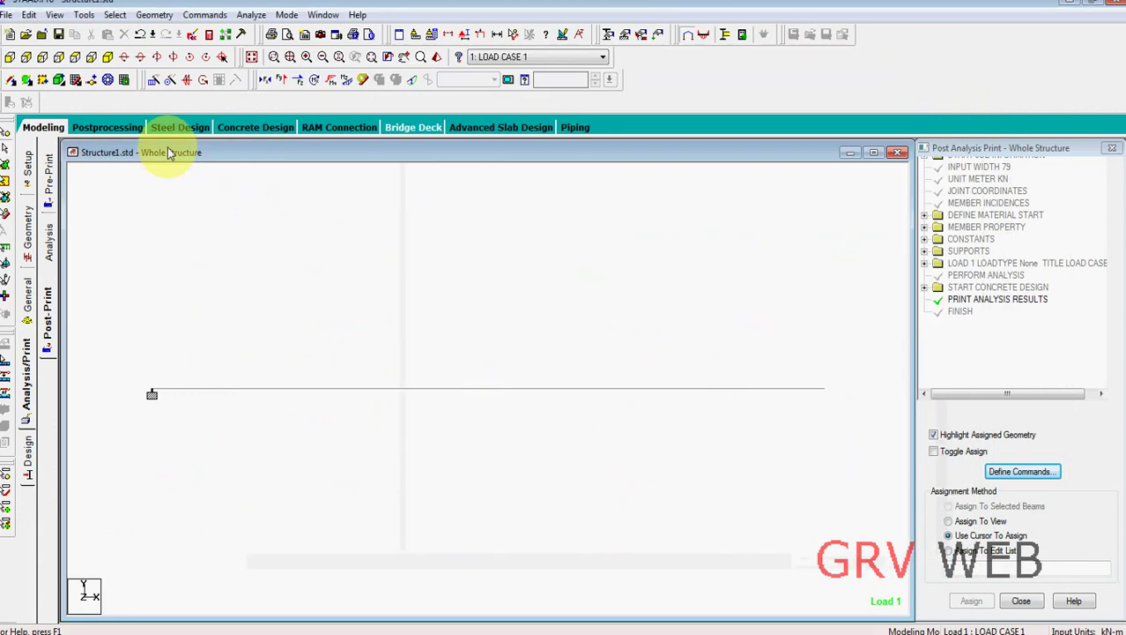
# Show the Bending Z moment diagram for load case 1 in Postprocessing.
pyautogui.click(109, 127)
pyautogui.click(606, 438)
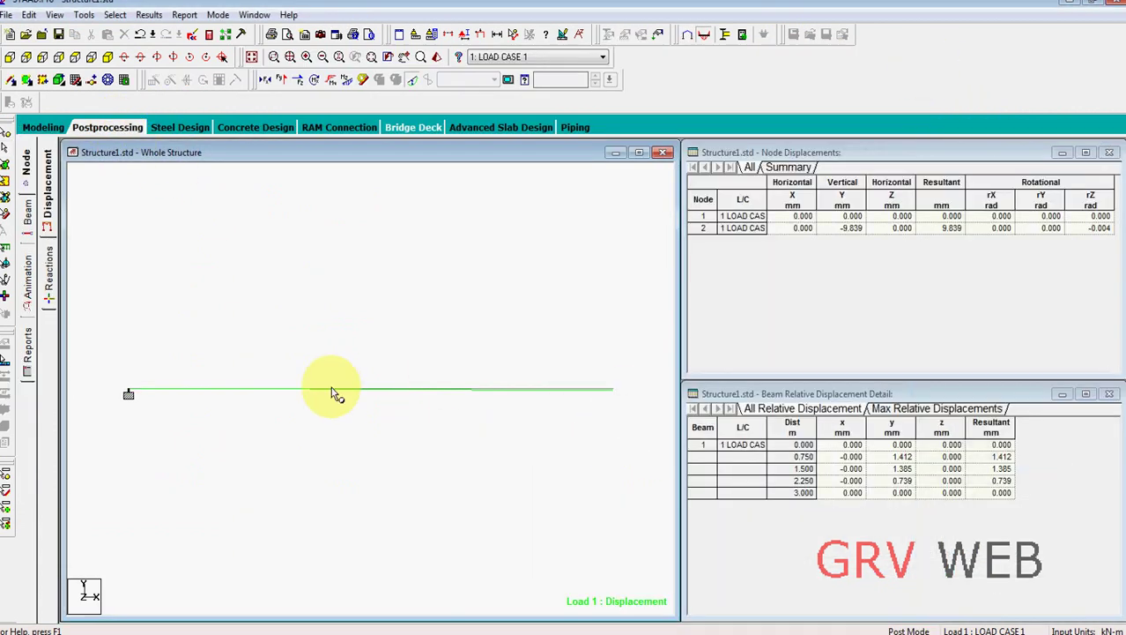
pyautogui.click(342, 82)
pyautogui.click(331, 80)
pyautogui.click(344, 82)
pyautogui.click(345, 81)
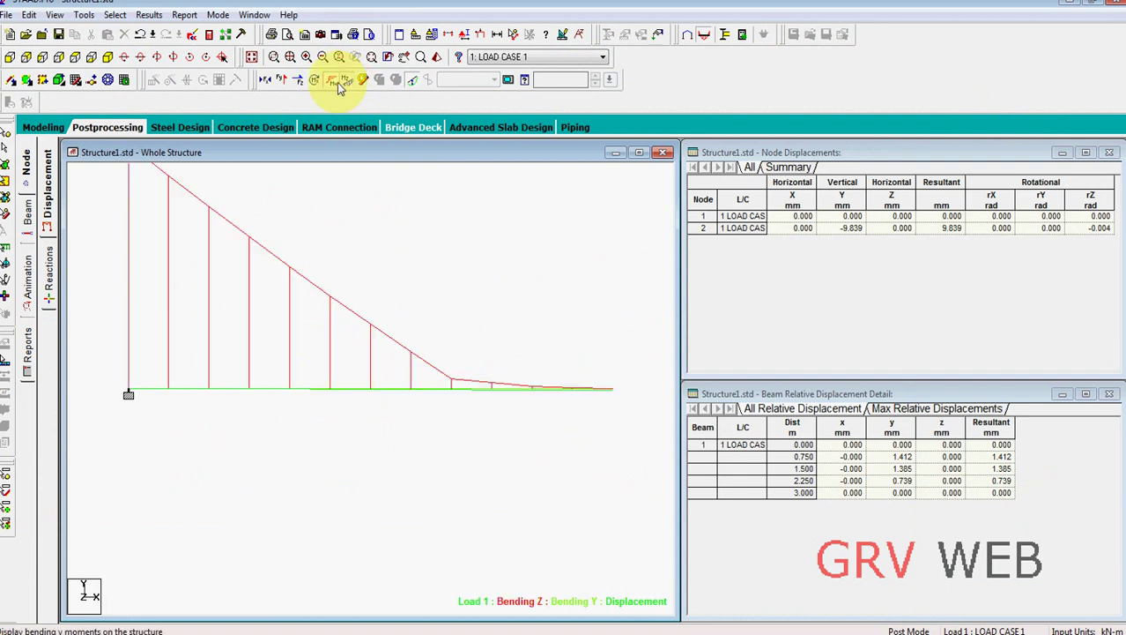
pyautogui.click(331, 80)
# Inspect the beam's property, loading, shear-bending and deflection, and its IS-456 reinforcement (10#12 top, 2#10 bottom).
pyautogui.click(42, 128)
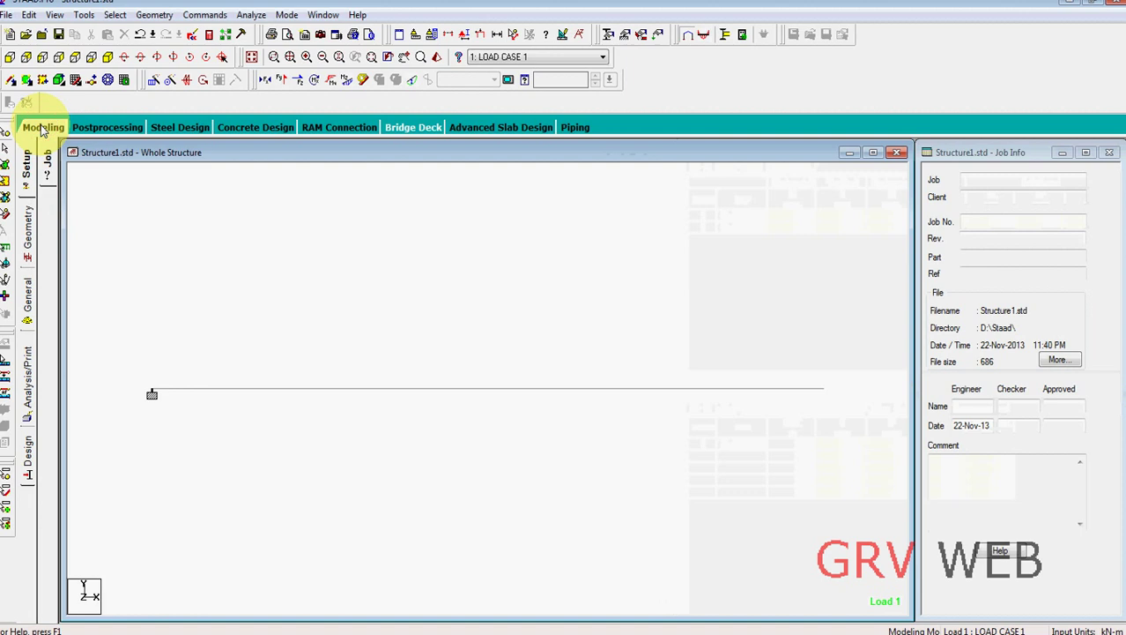
pyautogui.click(428, 389)
pyautogui.doubleClick(428, 389)
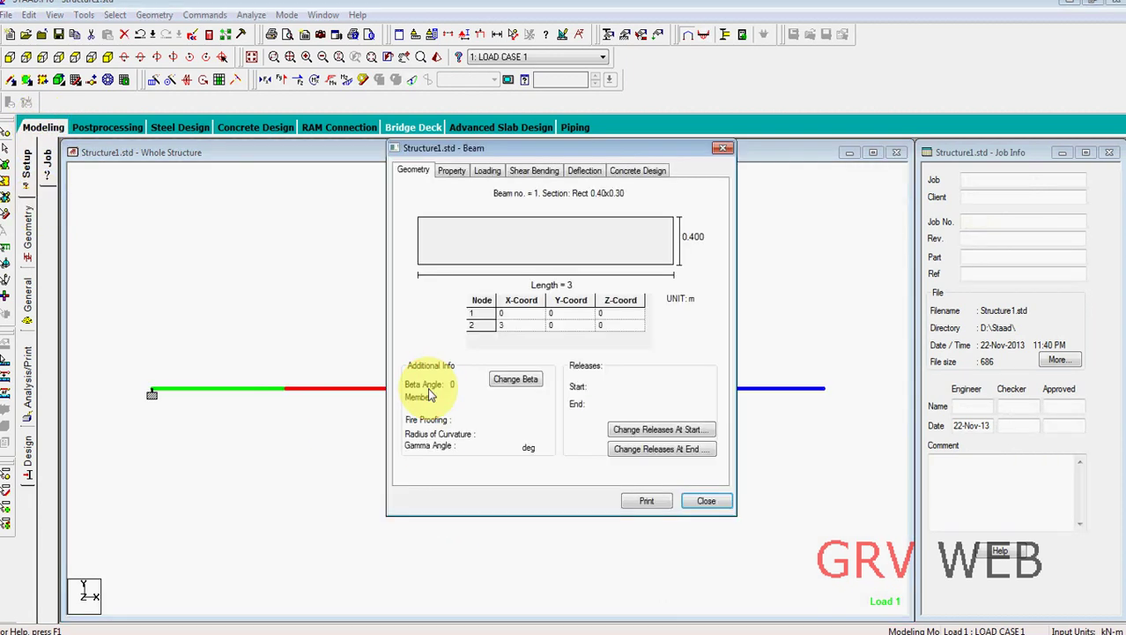
pyautogui.click(455, 172)
pyautogui.click(488, 170)
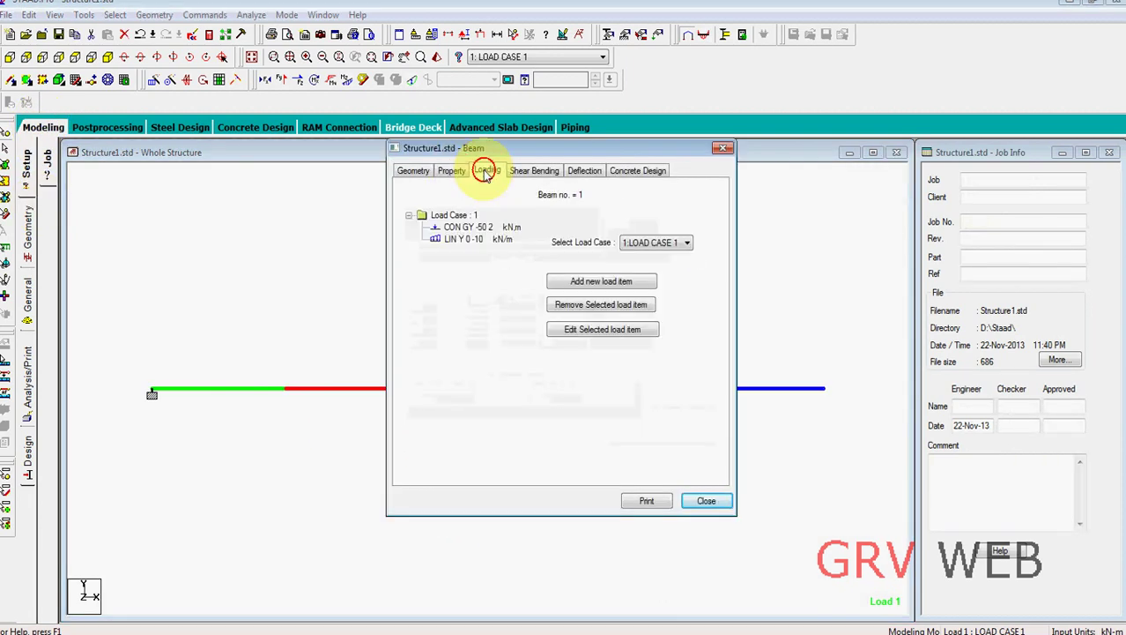
pyautogui.click(525, 170)
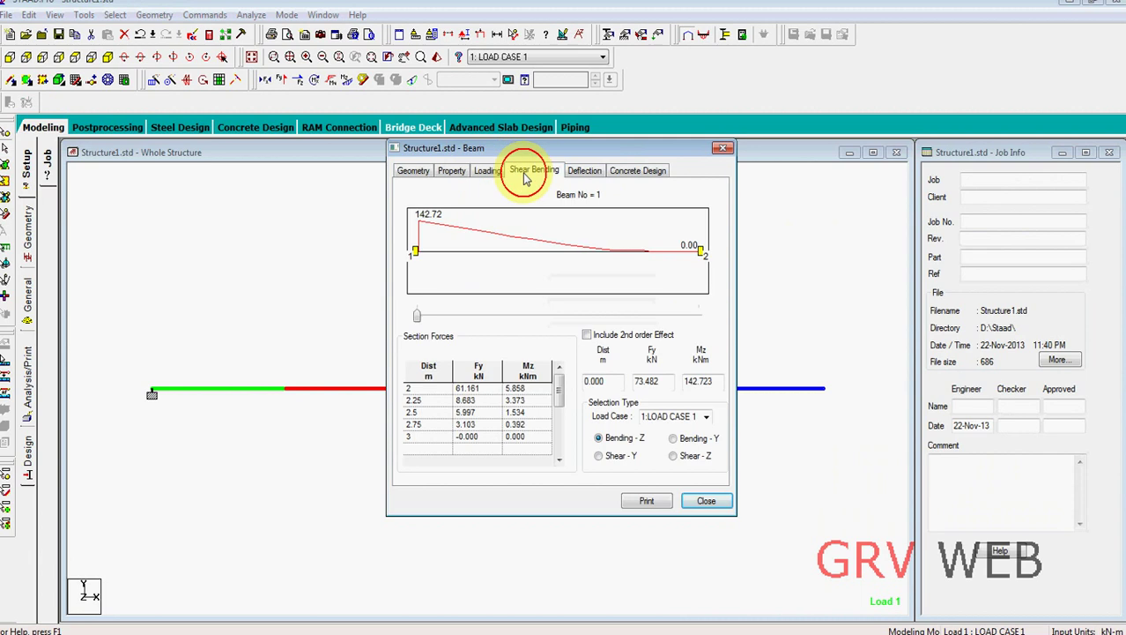
pyautogui.click(583, 170)
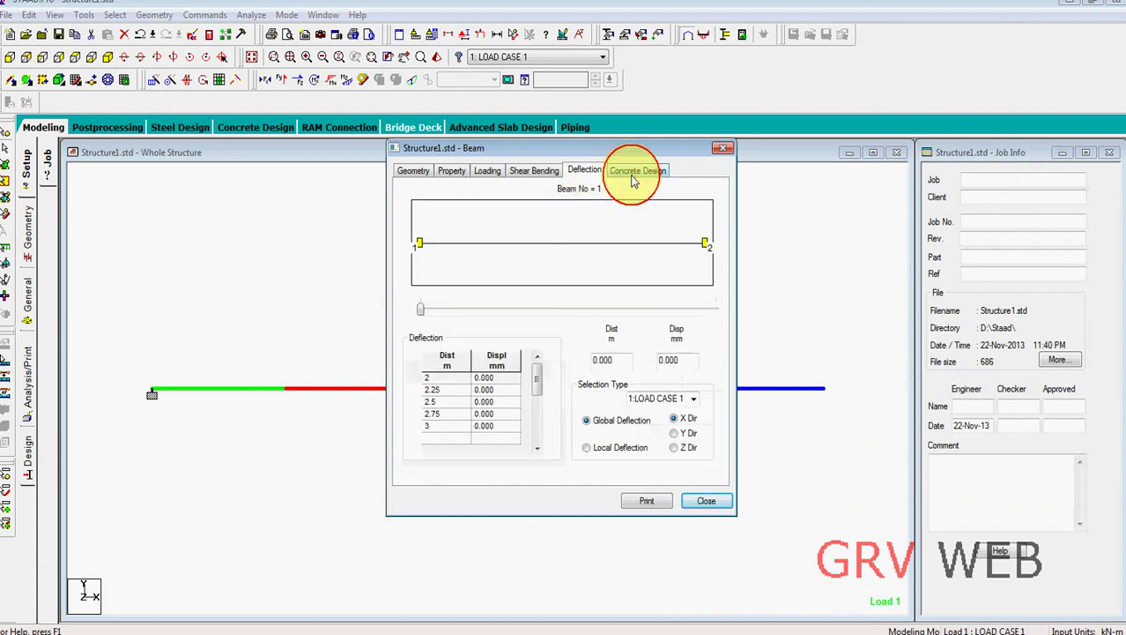
pyautogui.click(635, 171)
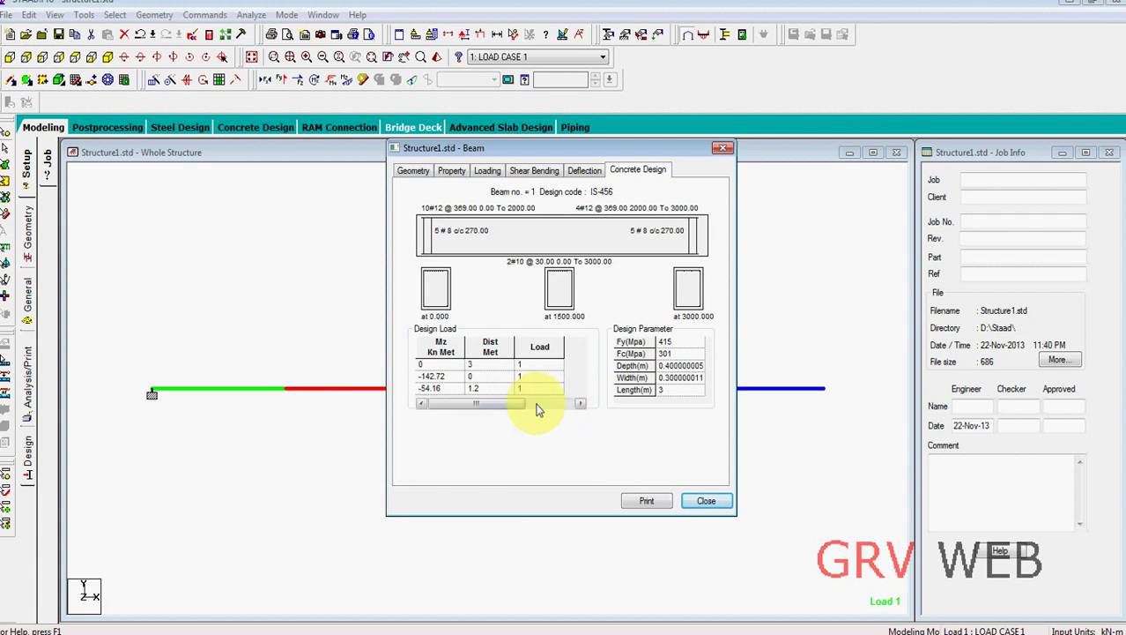
pyautogui.click(689, 500)
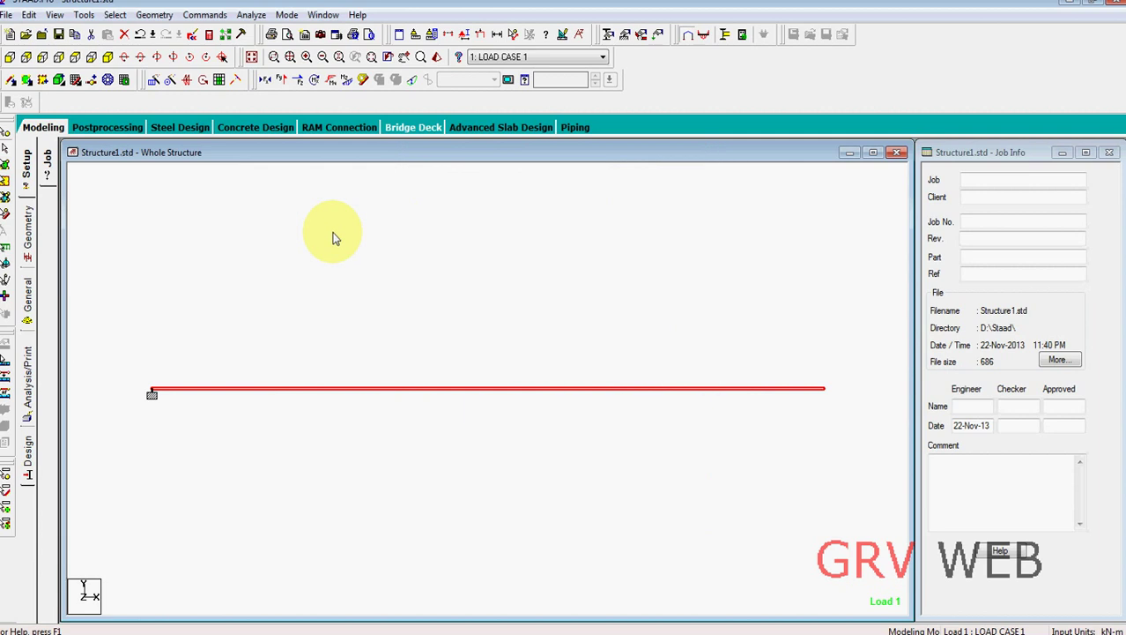